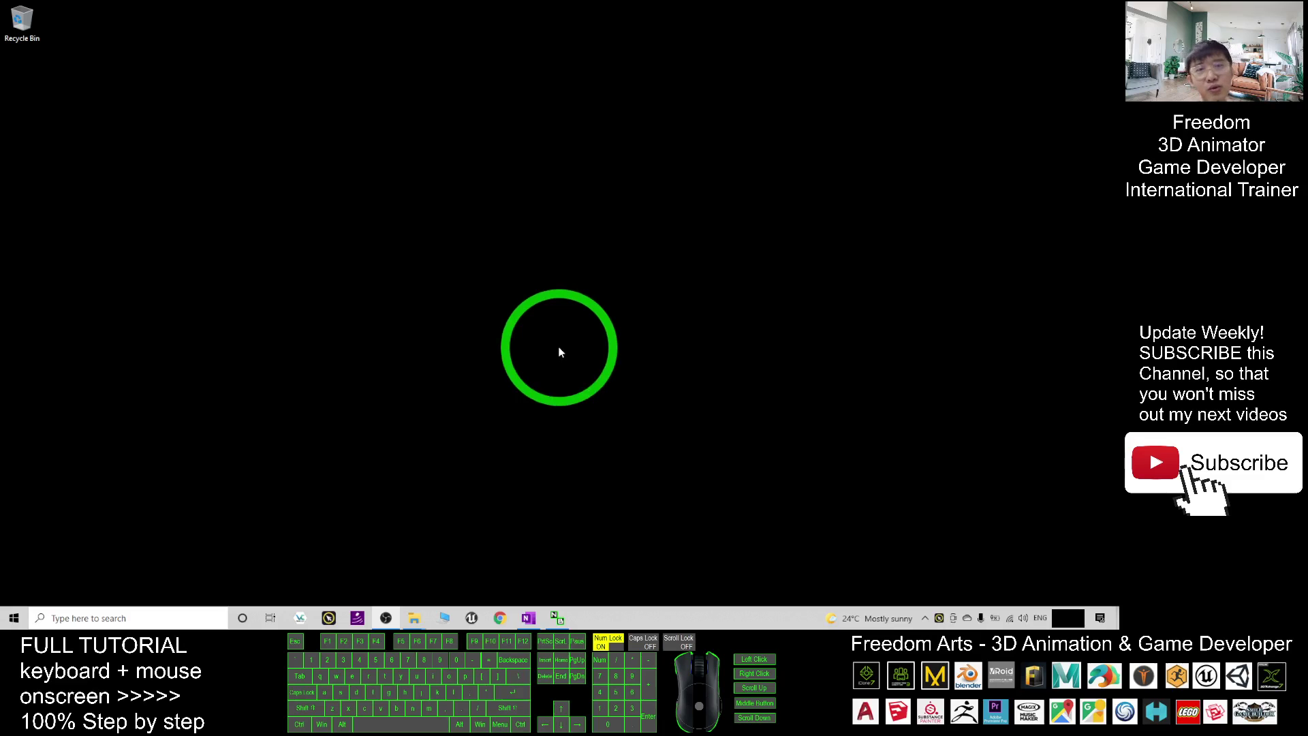
Step: Launch Task Manager from the taskbar and switch to its Performance view
right_click(445, 139)
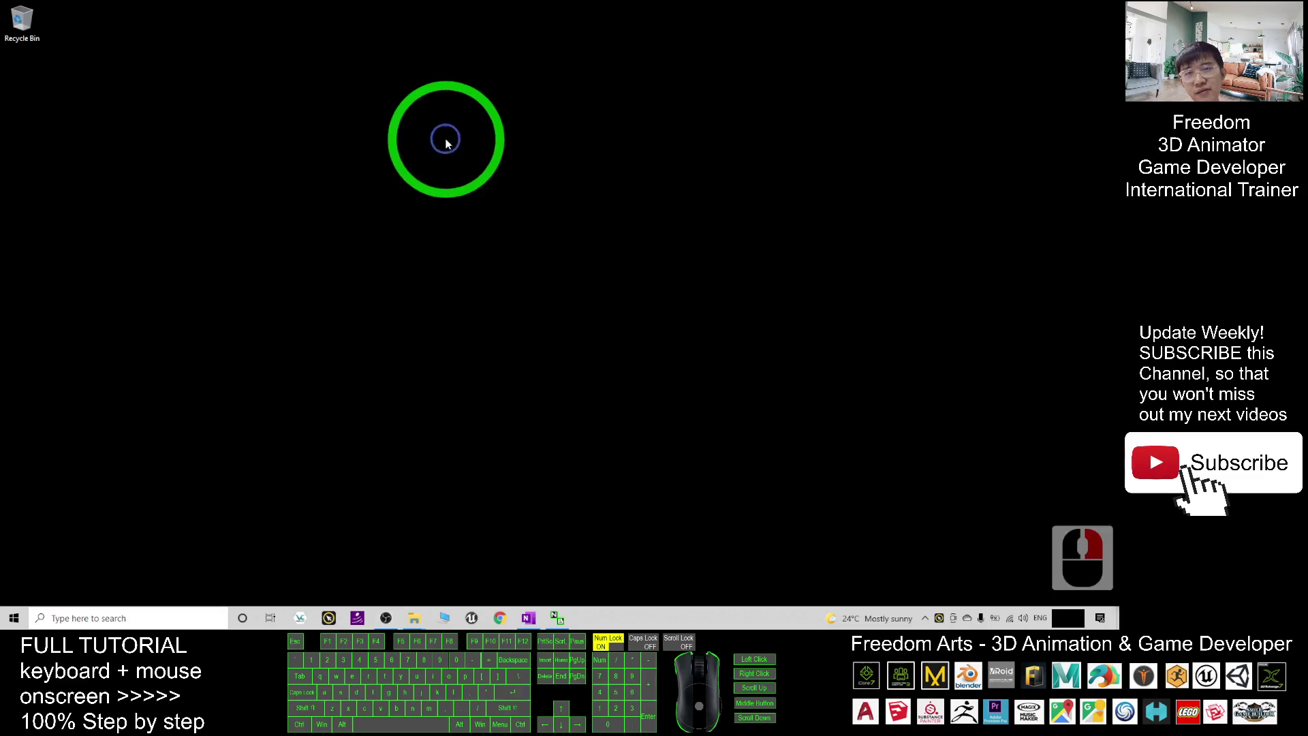
right_click(627, 616)
left_click(660, 560)
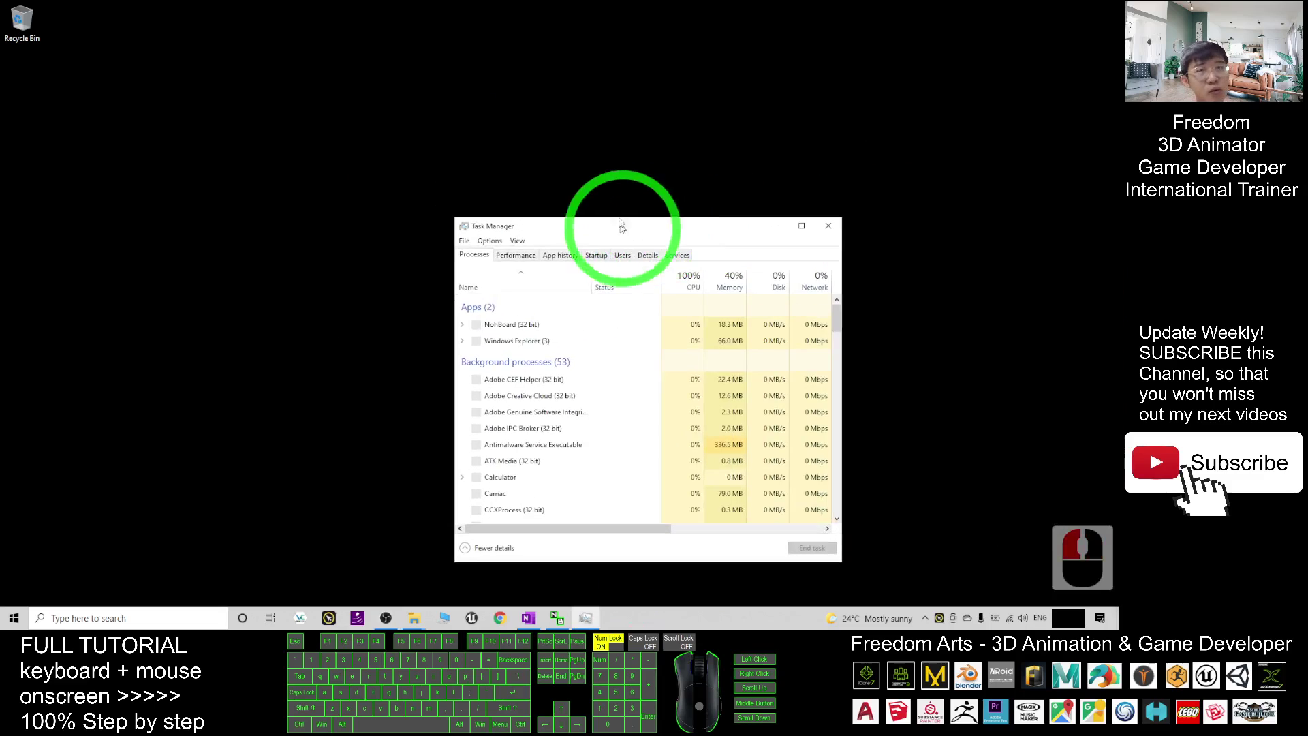
left_click(463, 197)
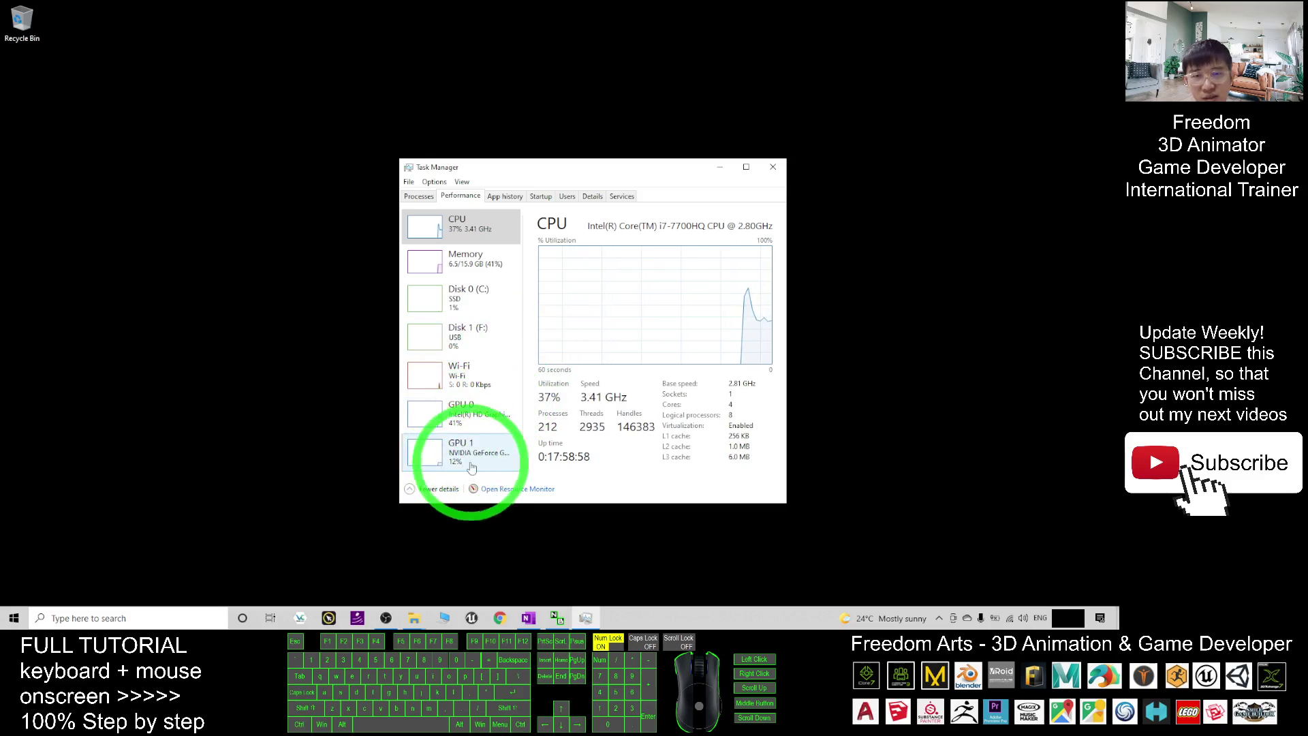
Step: Compare Intel HD Graphics 630 and NVIDIA GeForce GTX 950M usage, ending on the GTX 950M
left_click(481, 419)
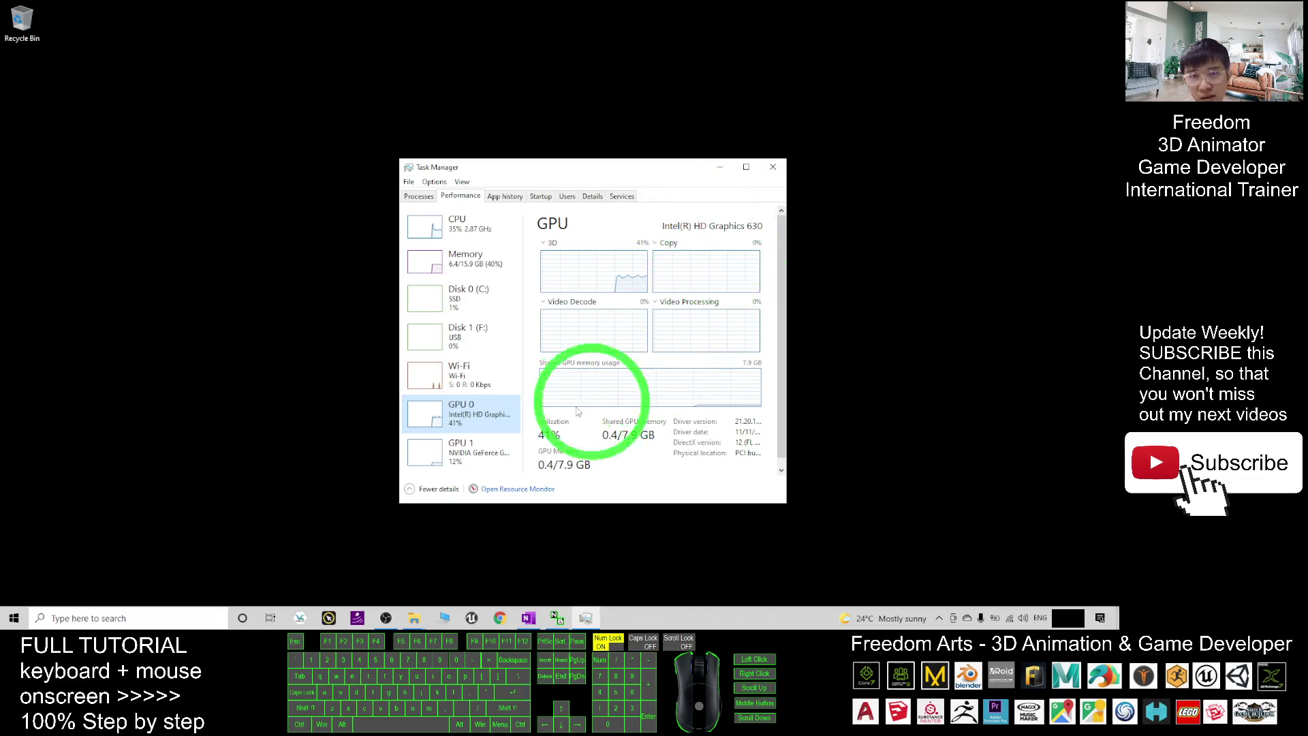
left_click(472, 459)
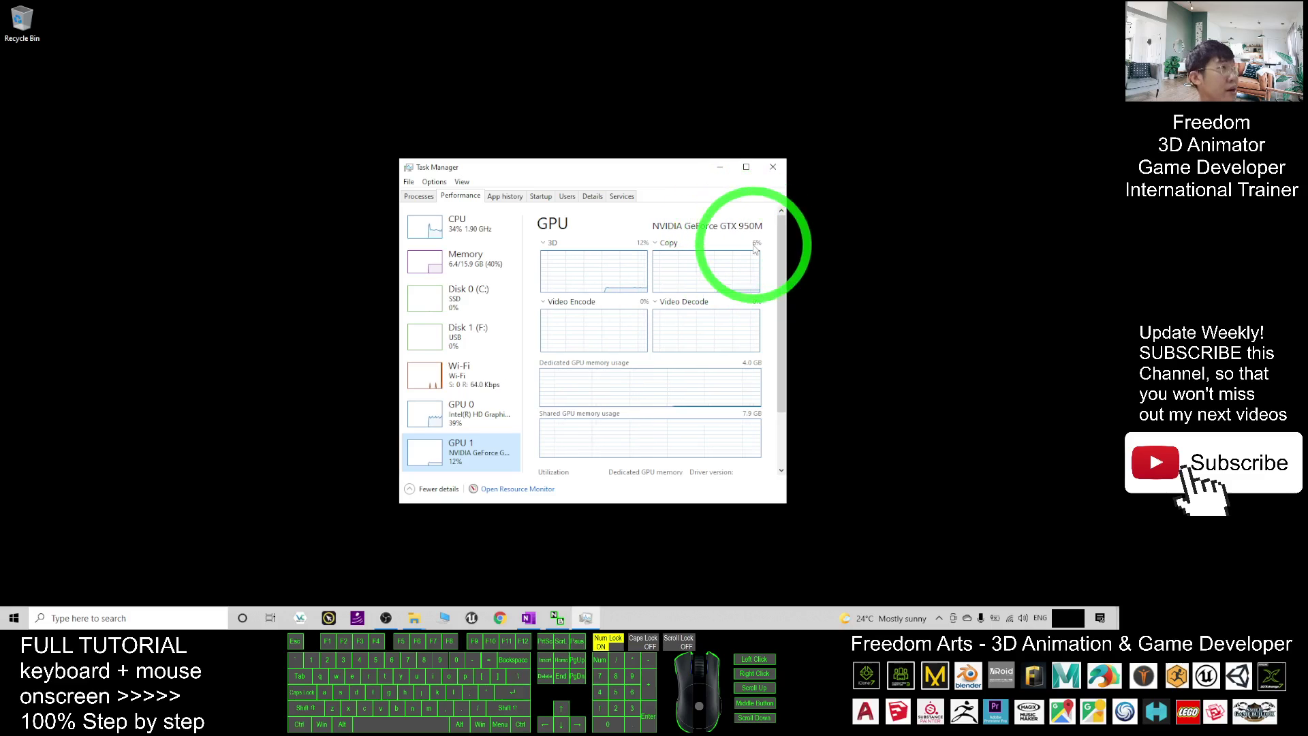
left_click(477, 417)
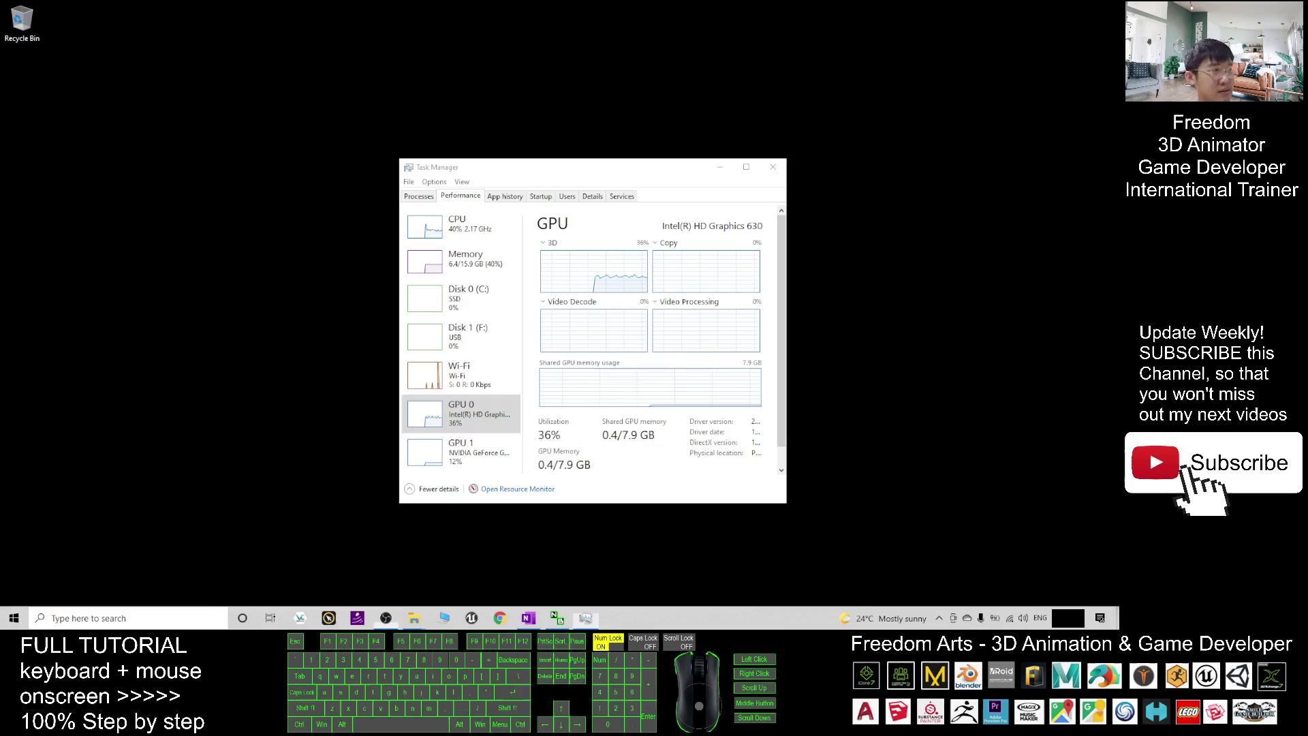
left_click(653, 490)
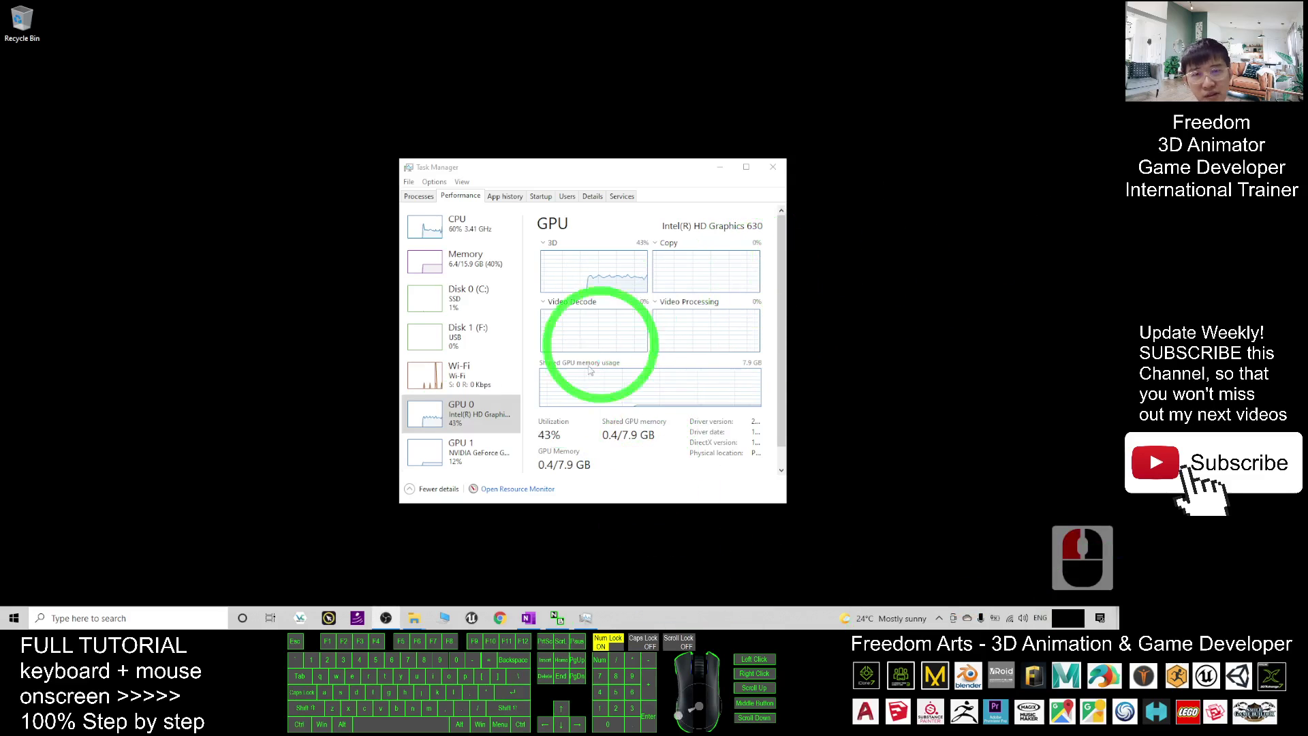
left_click(453, 449)
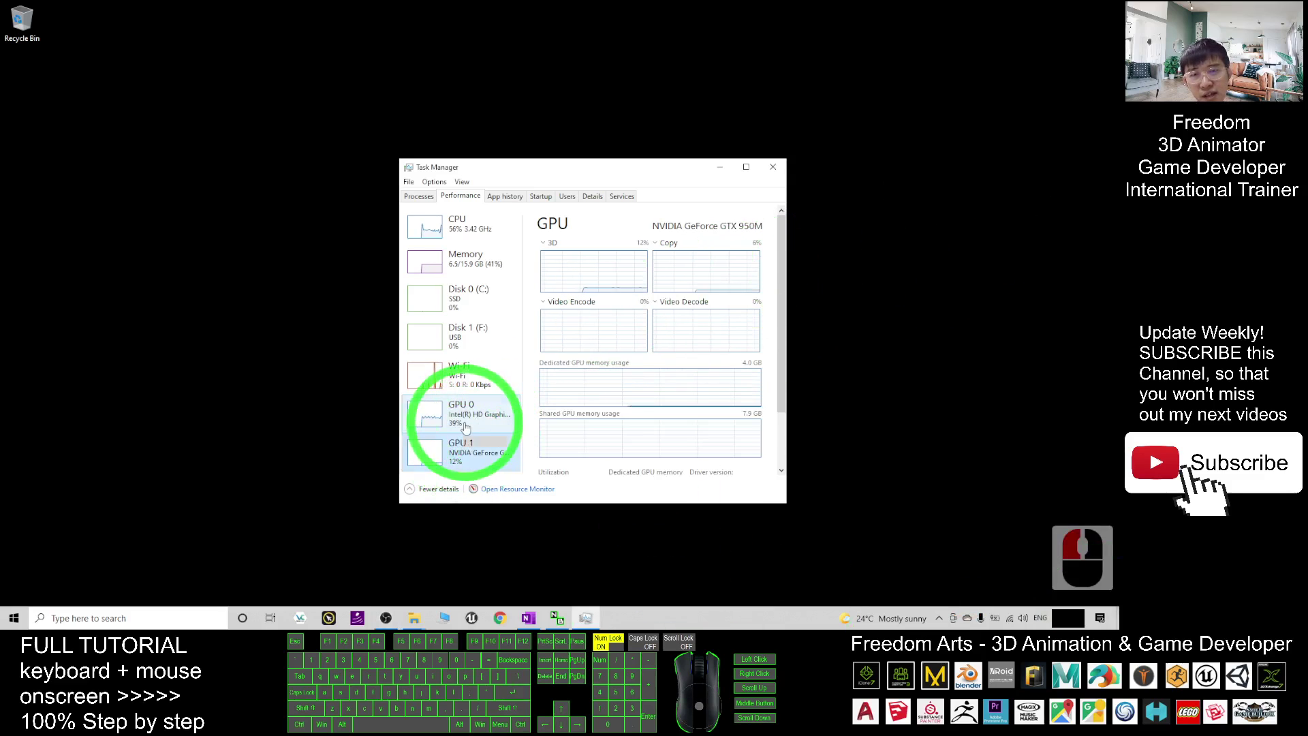
left_click(466, 425)
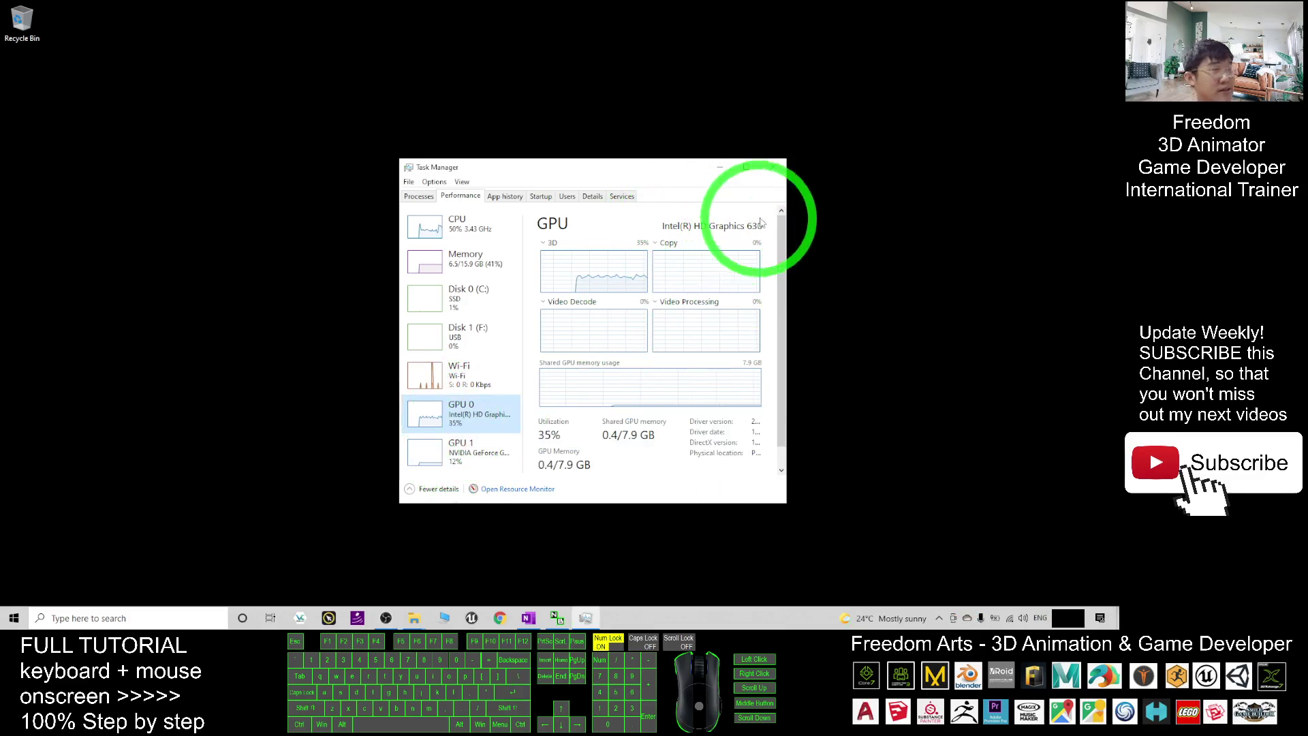
left_click(469, 451)
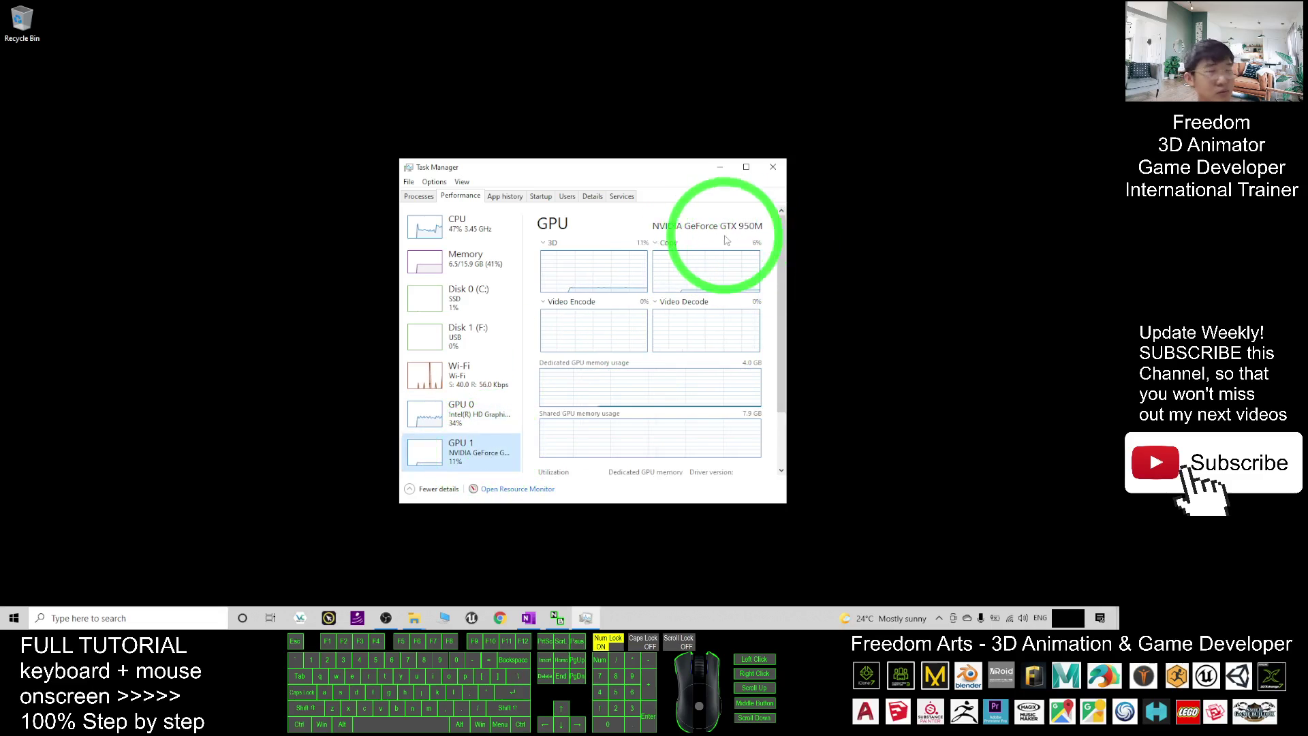
Step: Move the Task Manager window toward the right side of the screen
left_click_drag(670, 176, 735, 120)
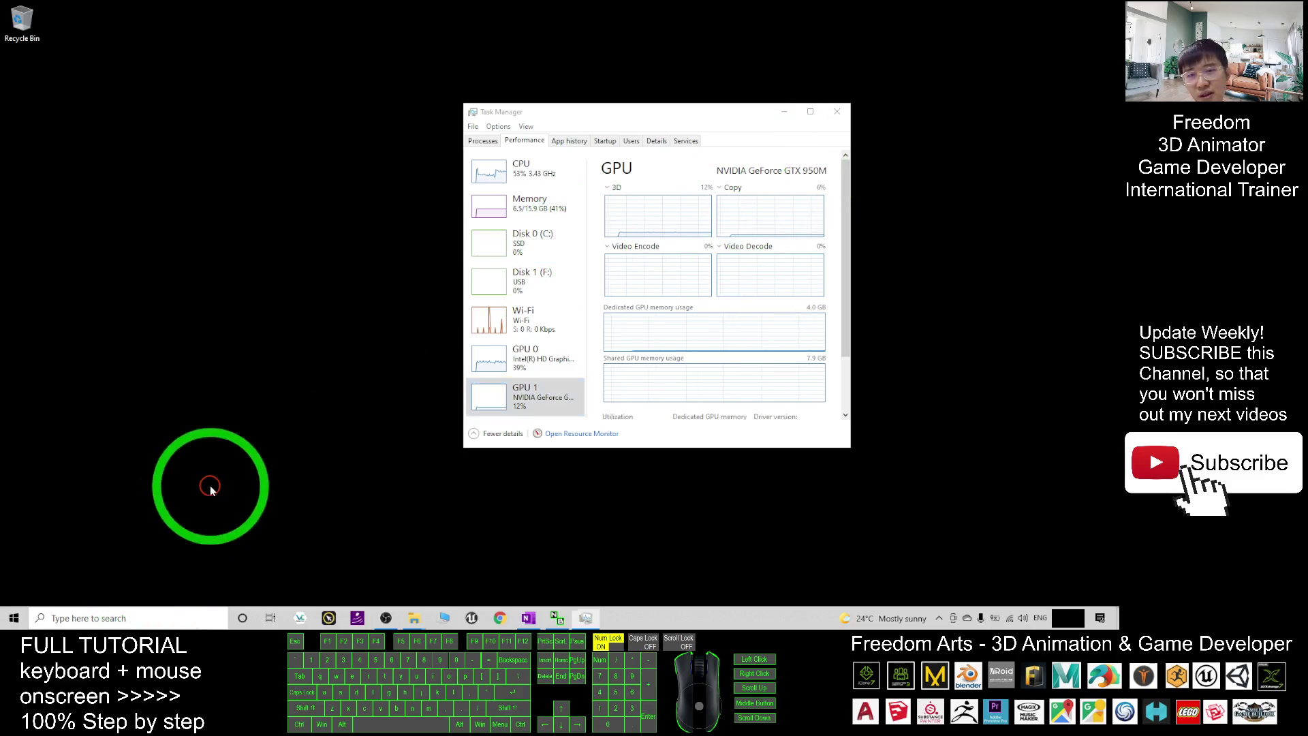
left_click(462, 517)
left_click_drag(654, 120, 852, 111)
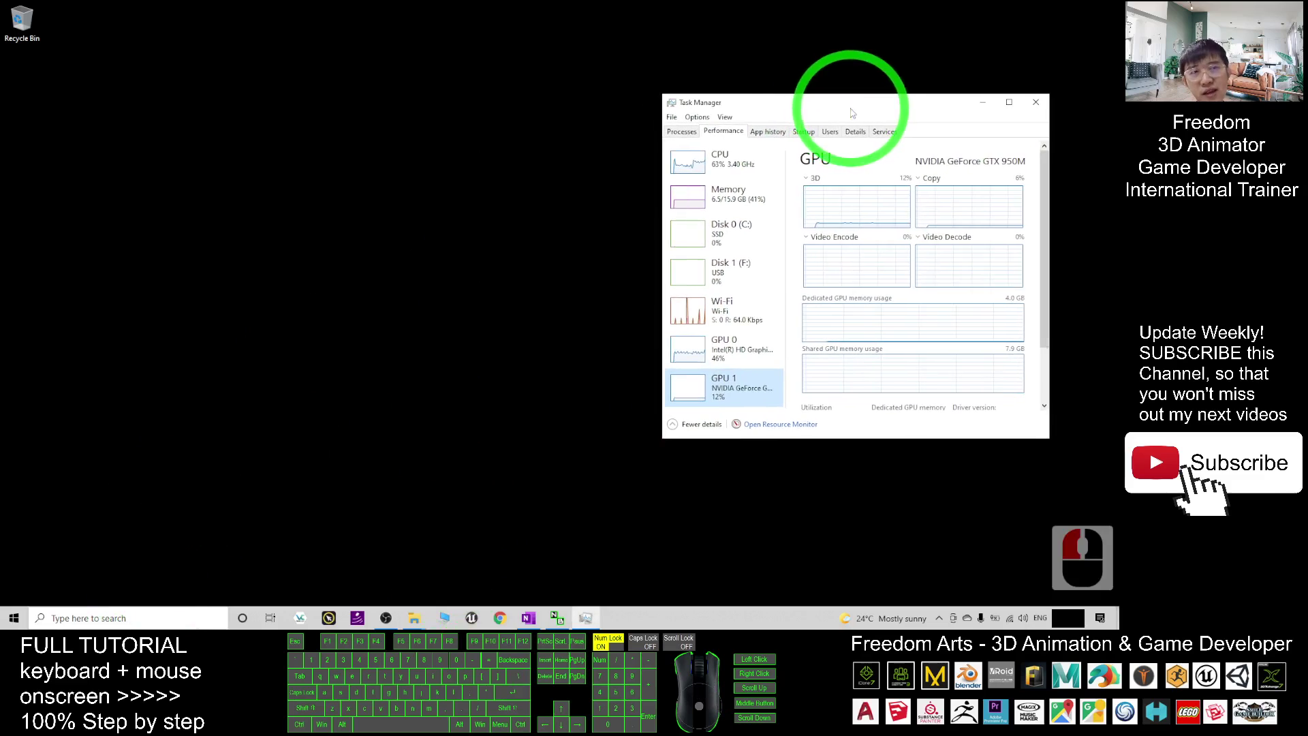
Step: Search Windows for 'graphic' and open the Graphics settings best match
left_click(228, 453)
left_click(68, 616)
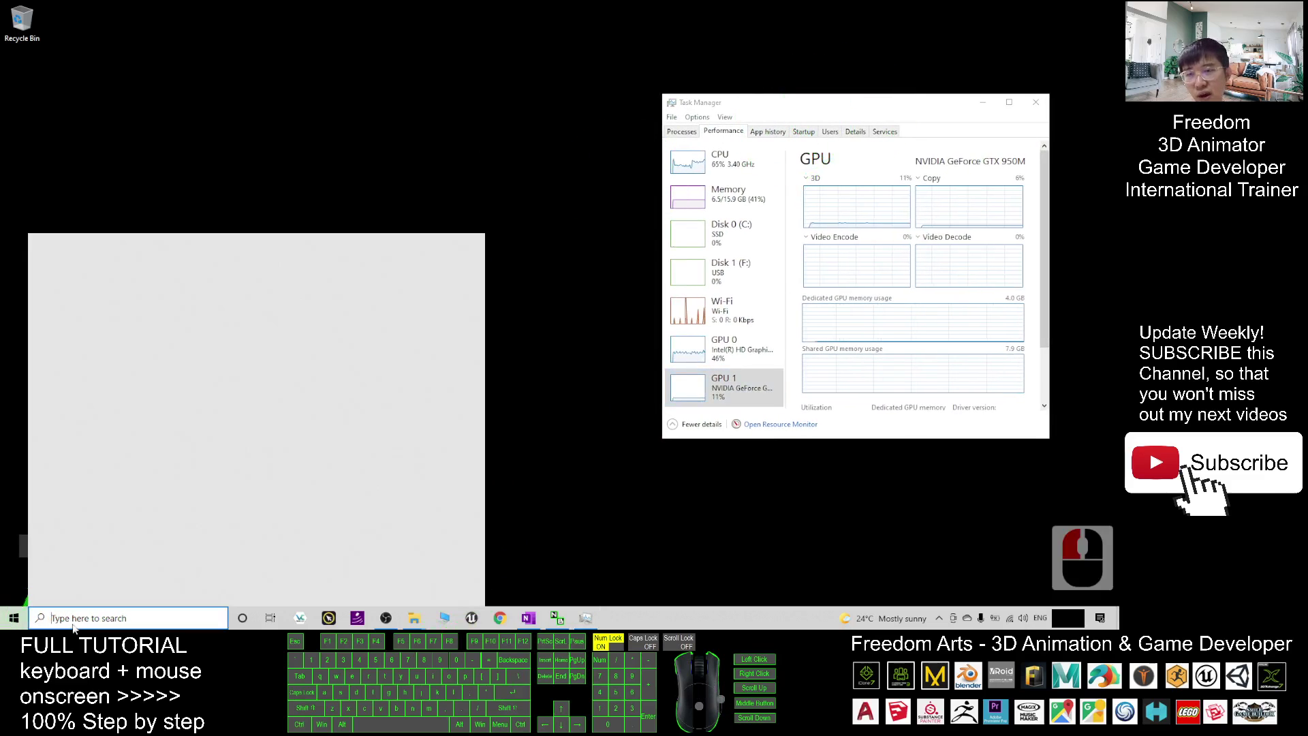
type("graphic se")
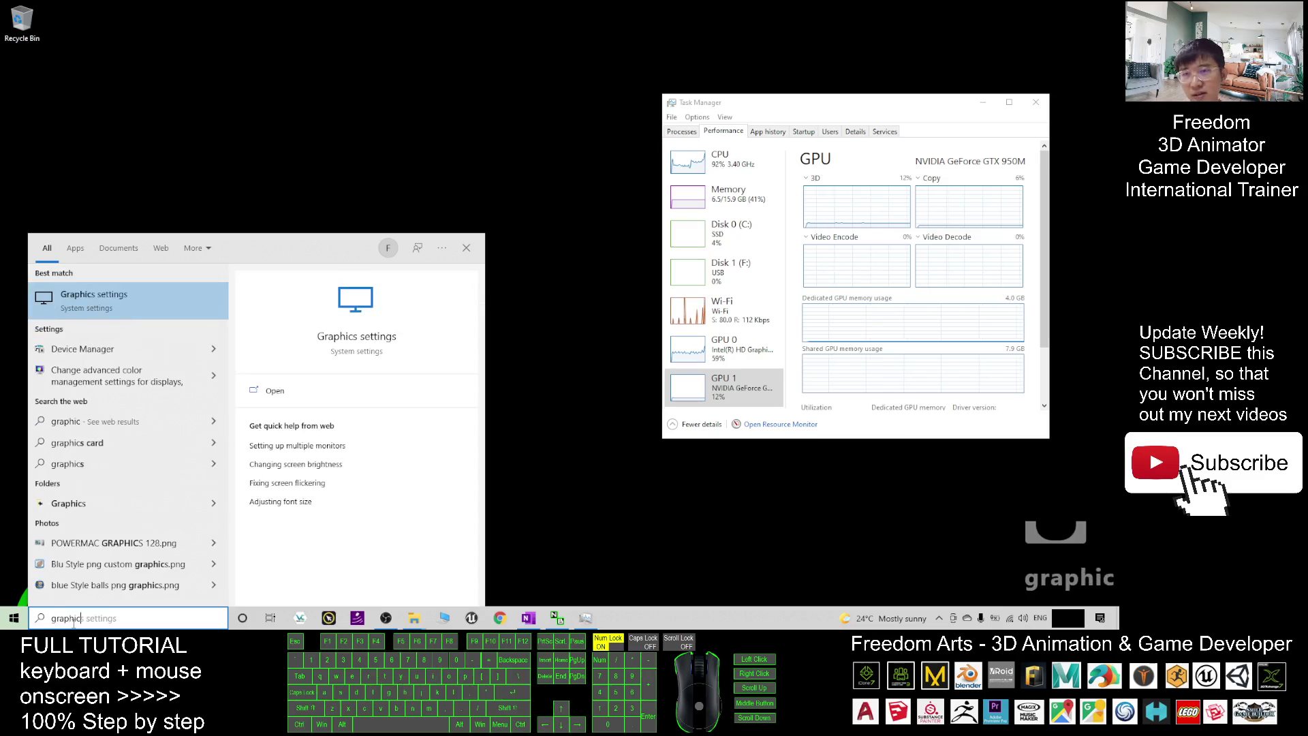
key("BackSpace")
key("BackSpace")
key("BackSpace")
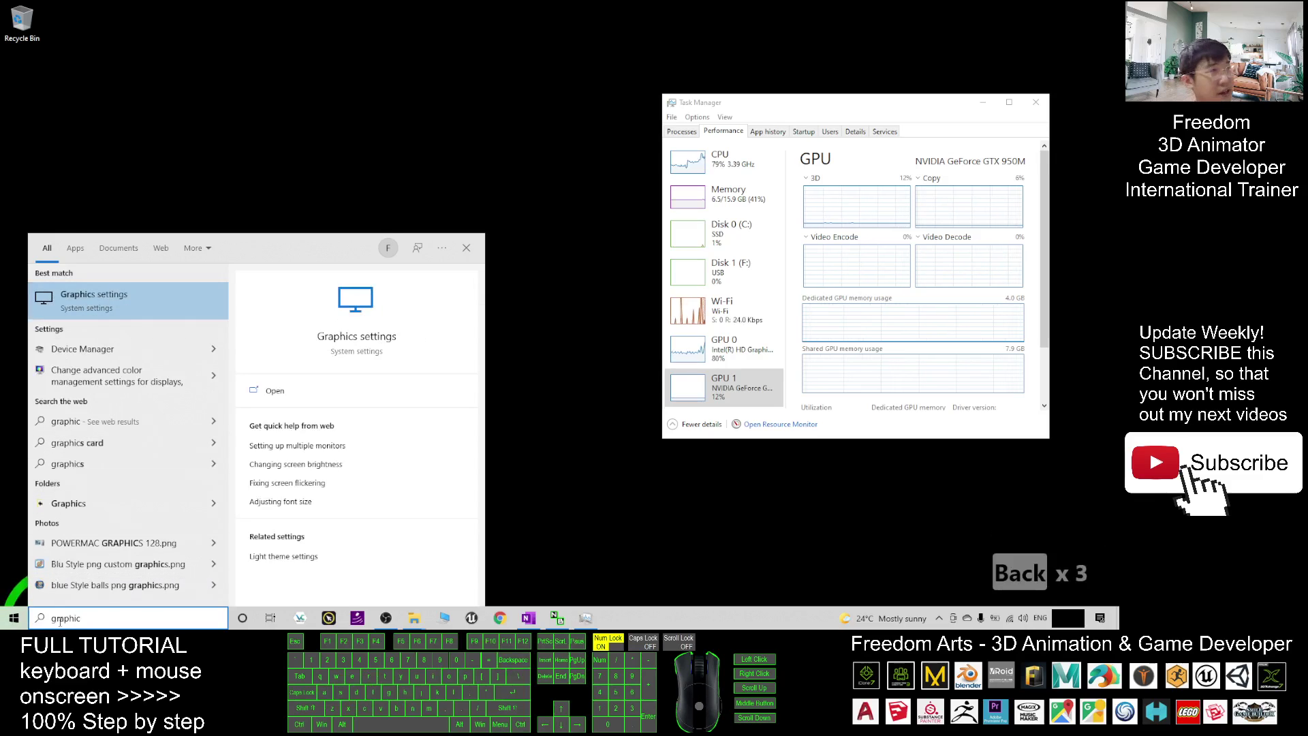
left_click(59, 308)
left_click(87, 304)
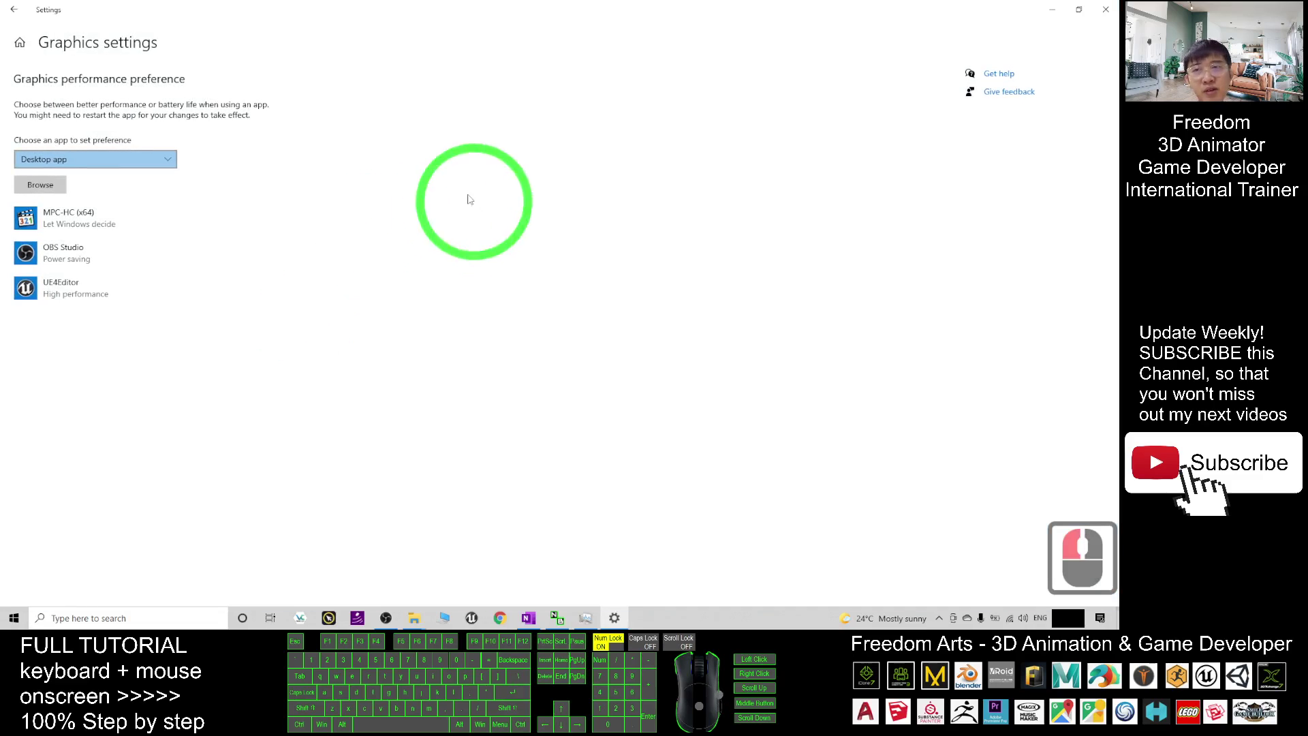
Step: Add iClone.exe from C:\Program Files\Reallusion\iClone 7\Bin64 to the graphics preference list
left_click(476, 155)
left_click(25, 192)
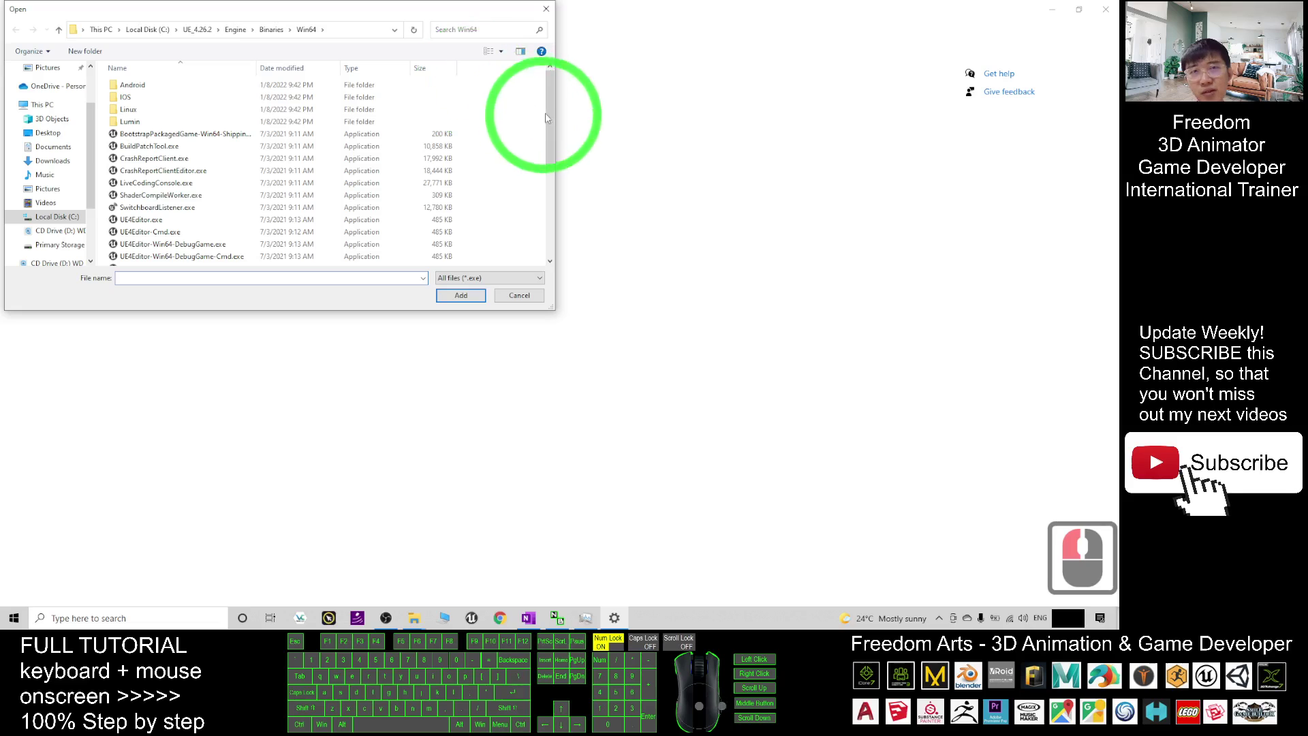
left_click(64, 218)
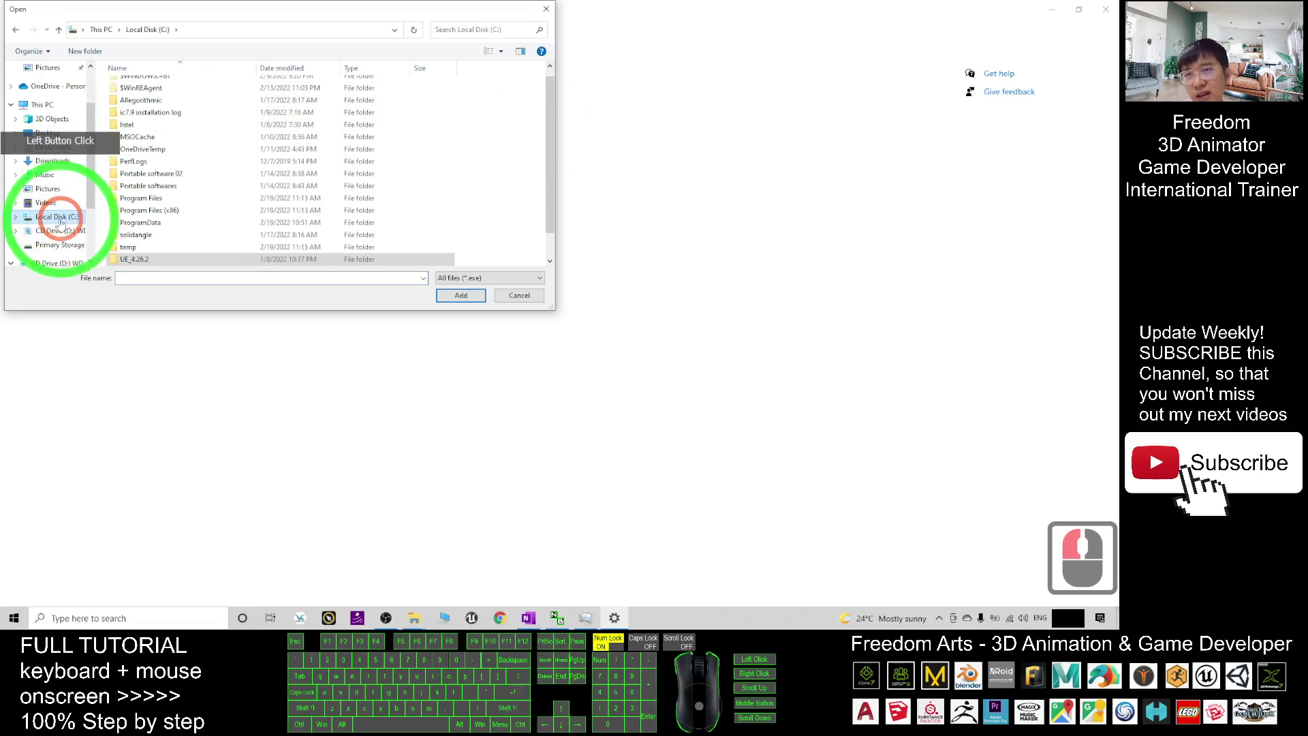
left_click(150, 198)
double_click(150, 198)
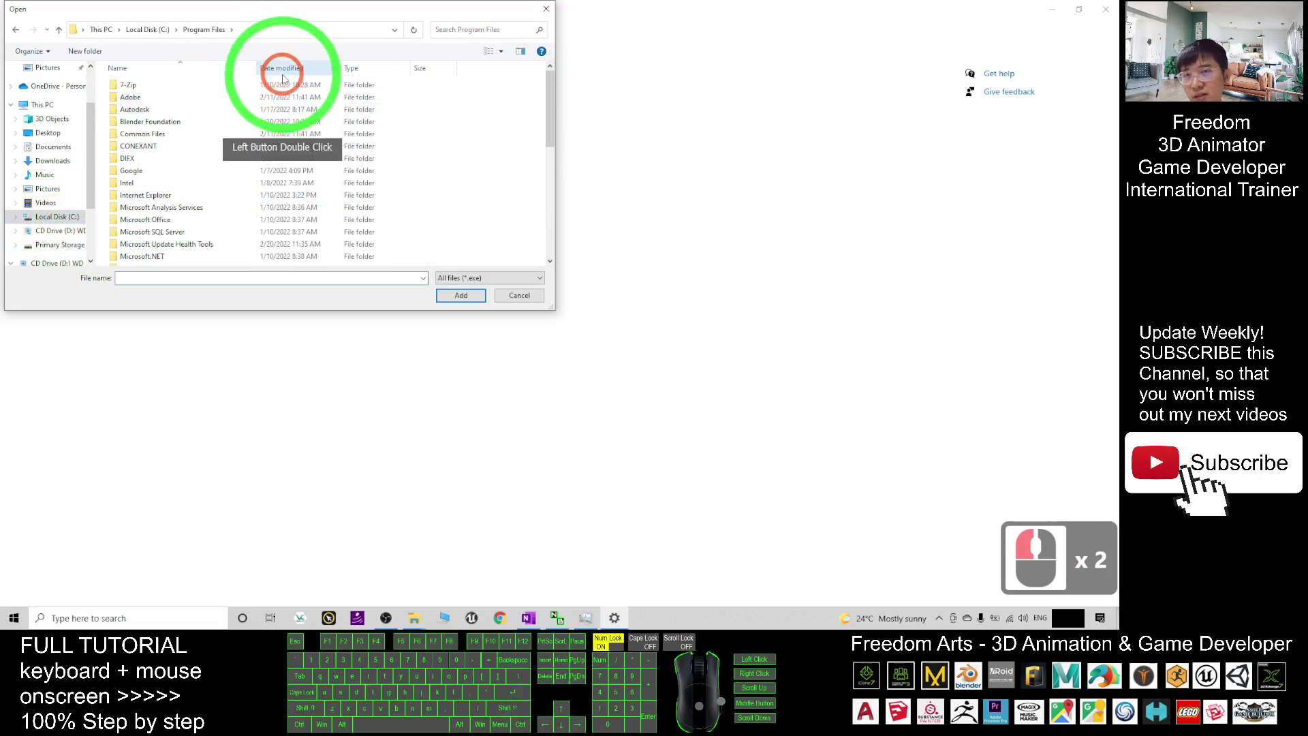
scroll(215, 147, "down", 5)
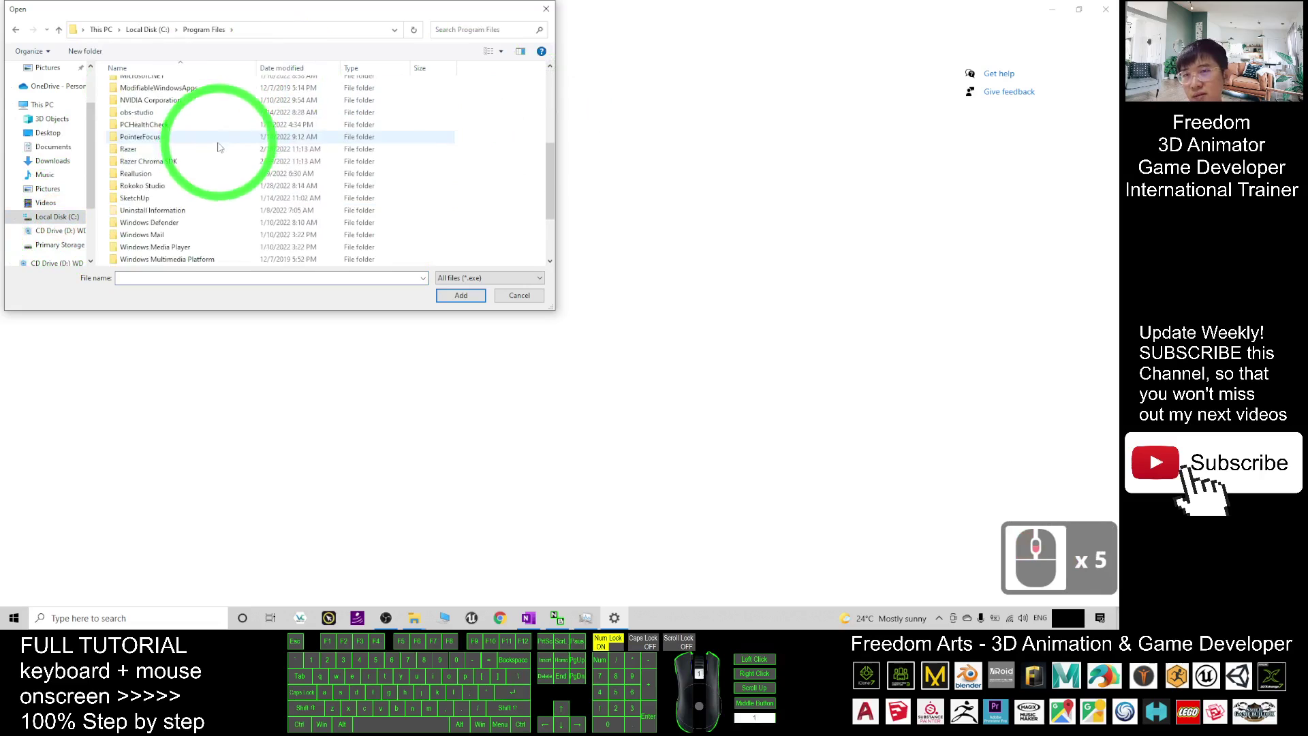
double_click(147, 173)
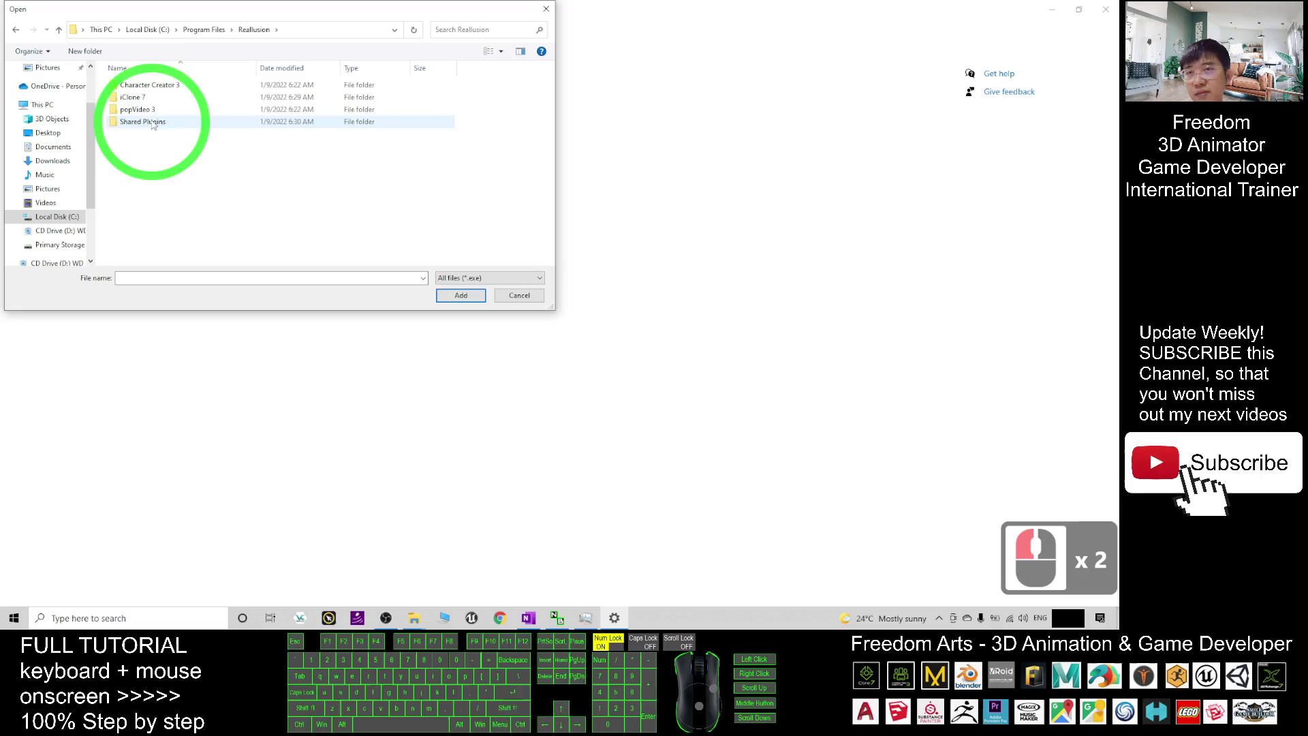
double_click(132, 98)
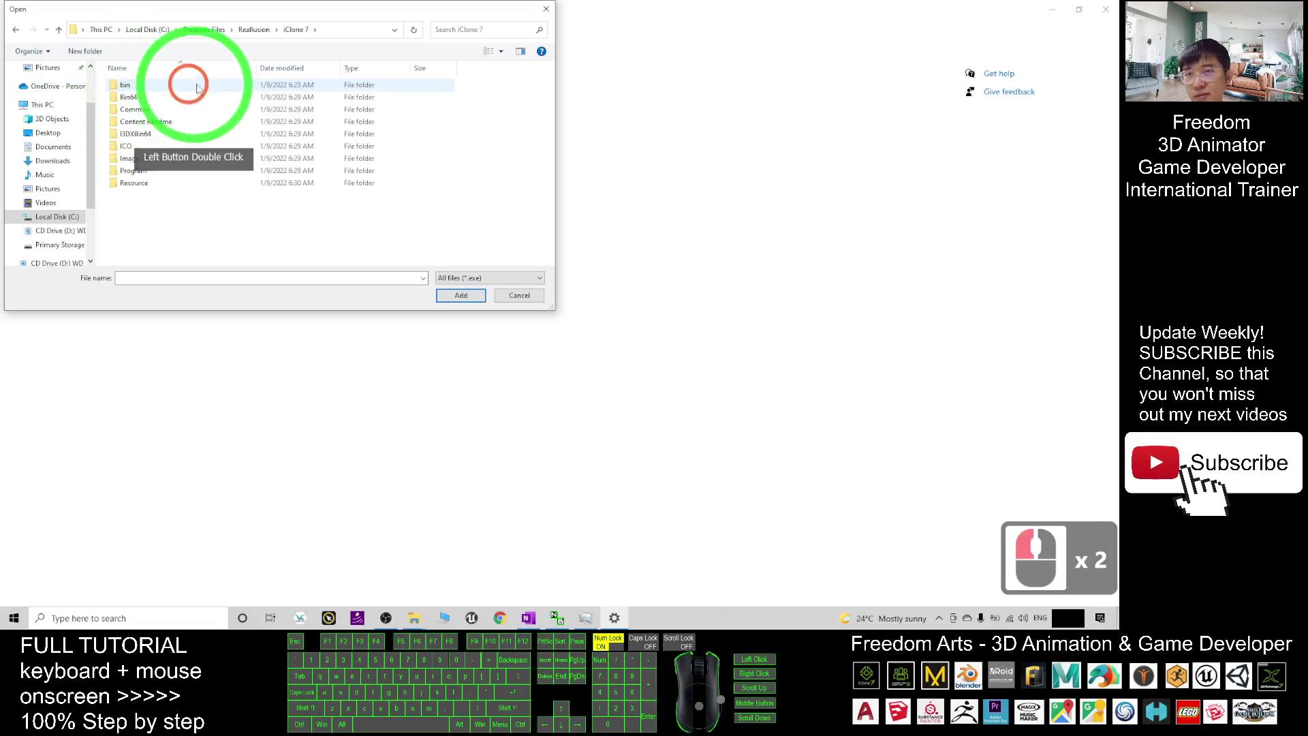
double_click(139, 100)
left_click_drag(543, 103, 518, 238)
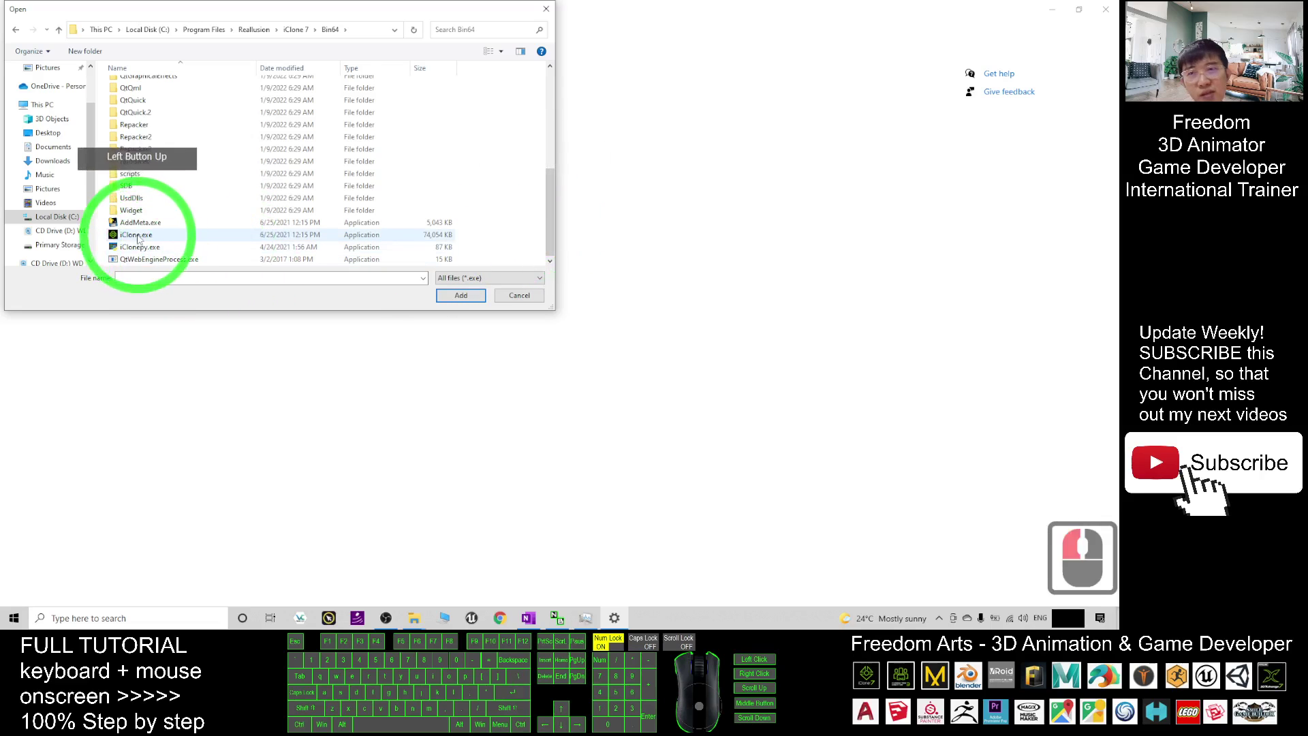
double_click(131, 236)
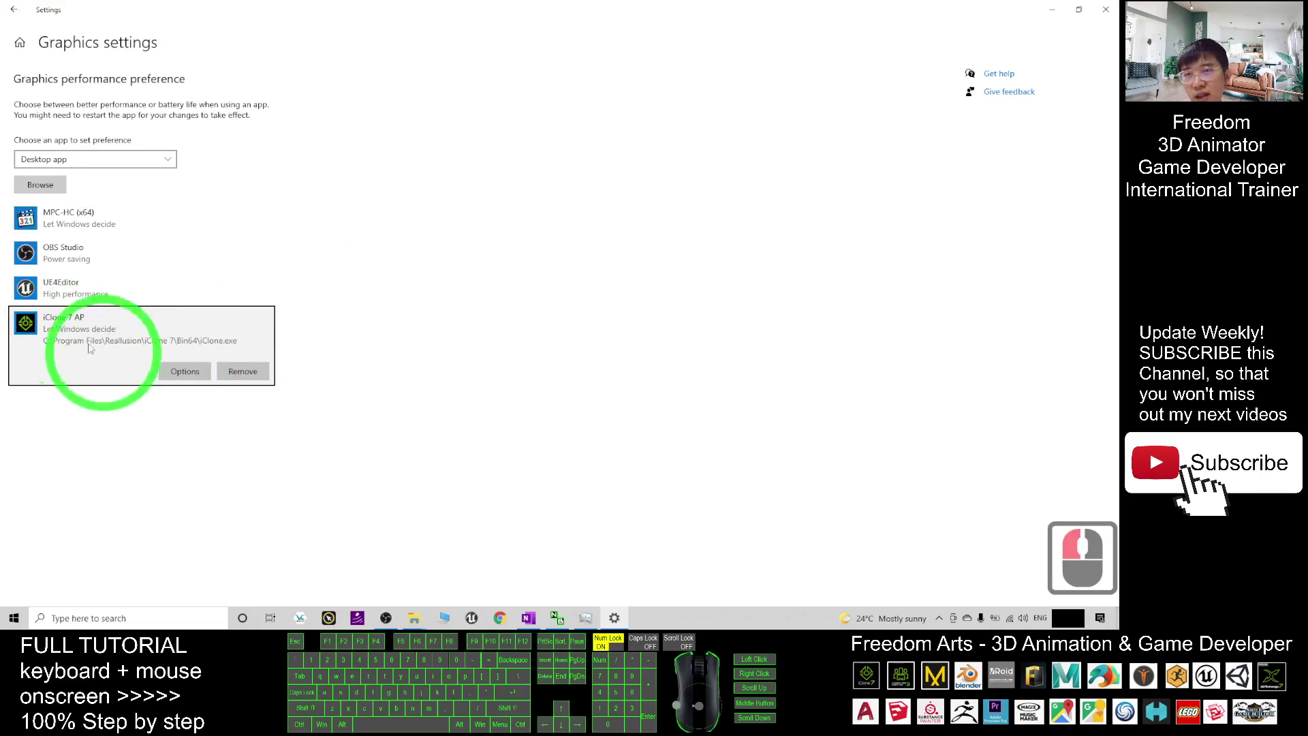
Step: Set iClone 7 AP's graphics preference to High performance and save it
left_click(184, 371)
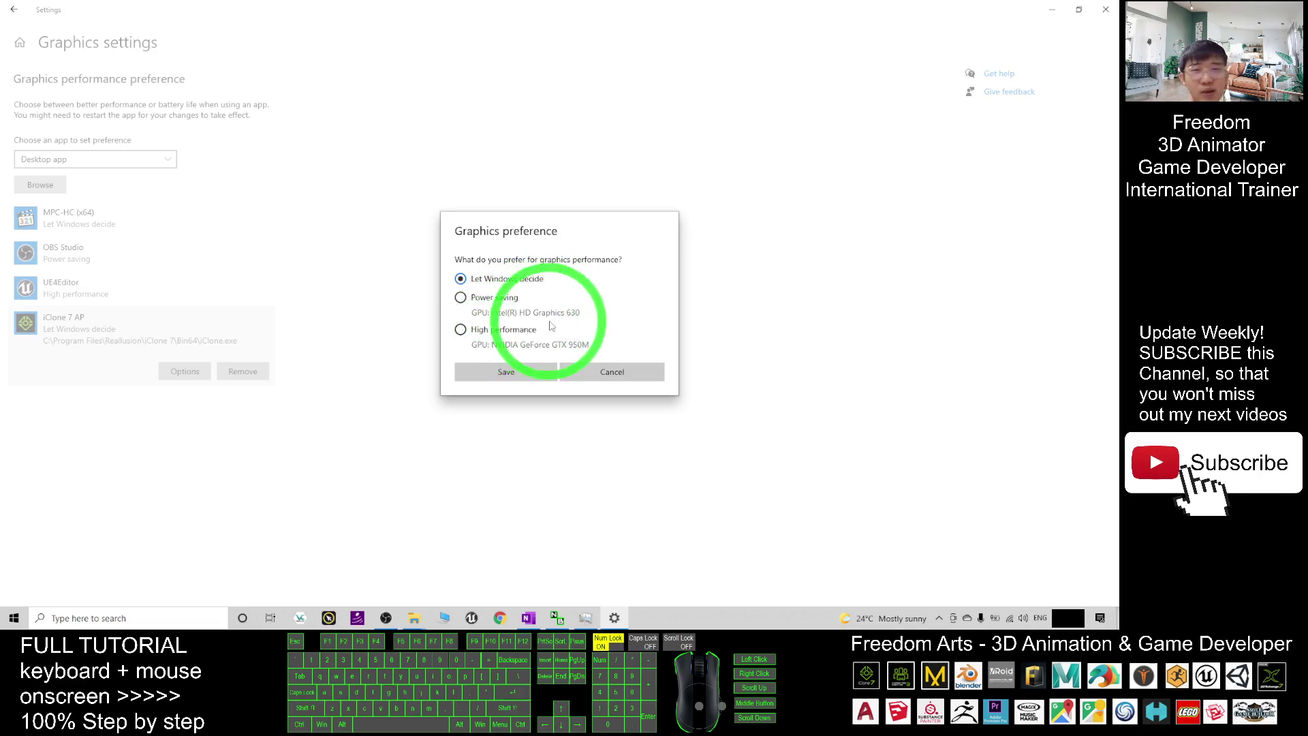
left_click(461, 331)
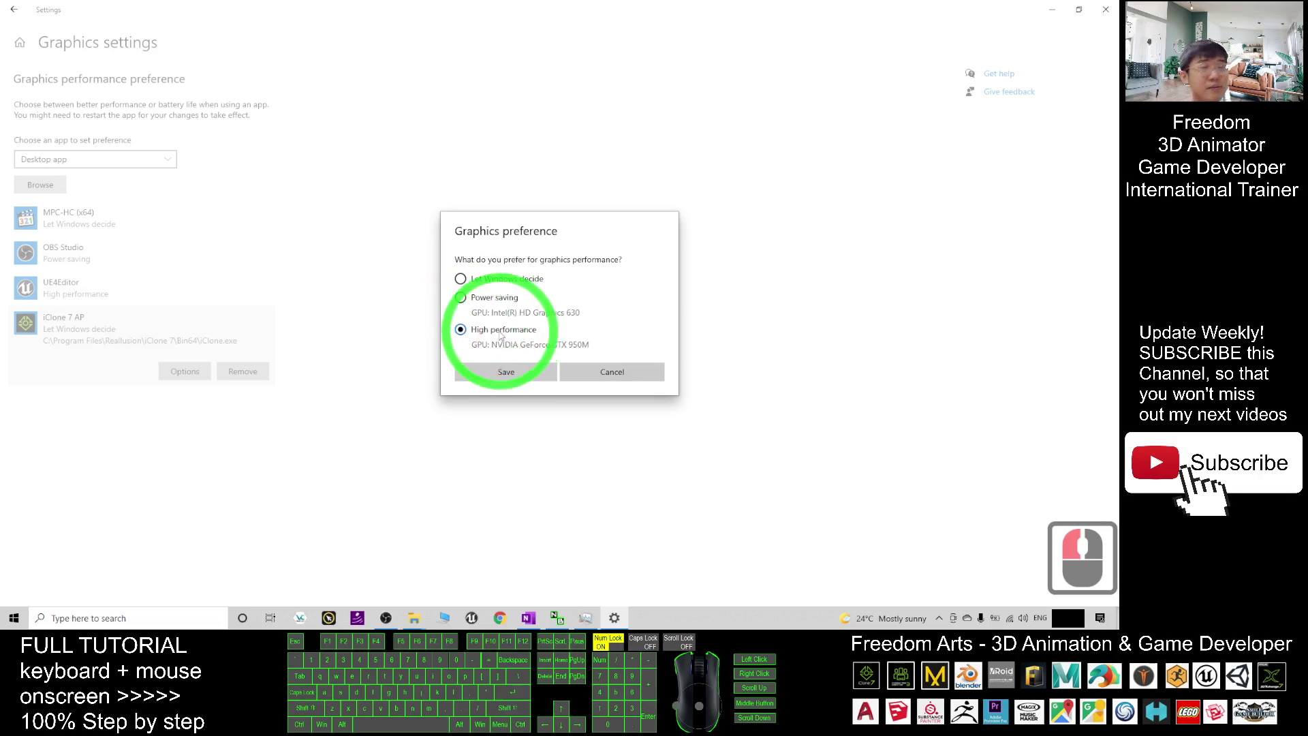
left_click(506, 373)
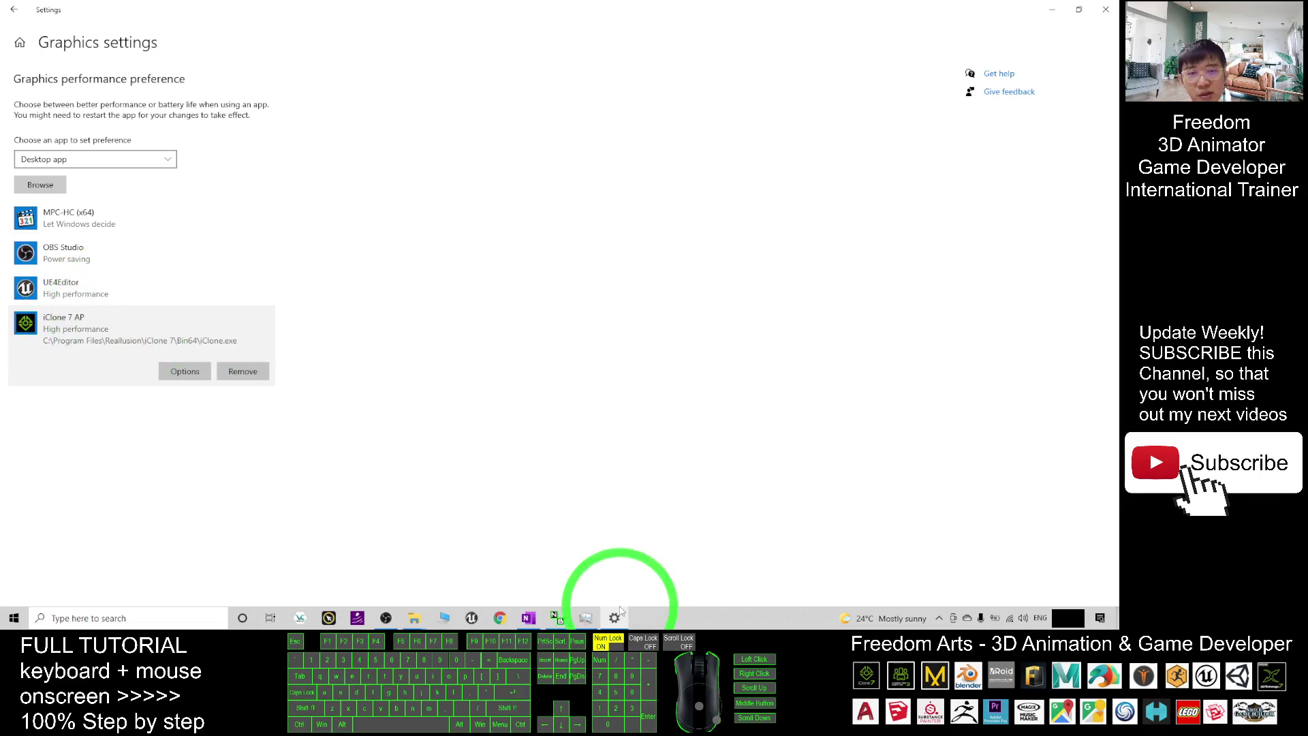
Step: Bring the Task Manager window back to the front
left_click(590, 620)
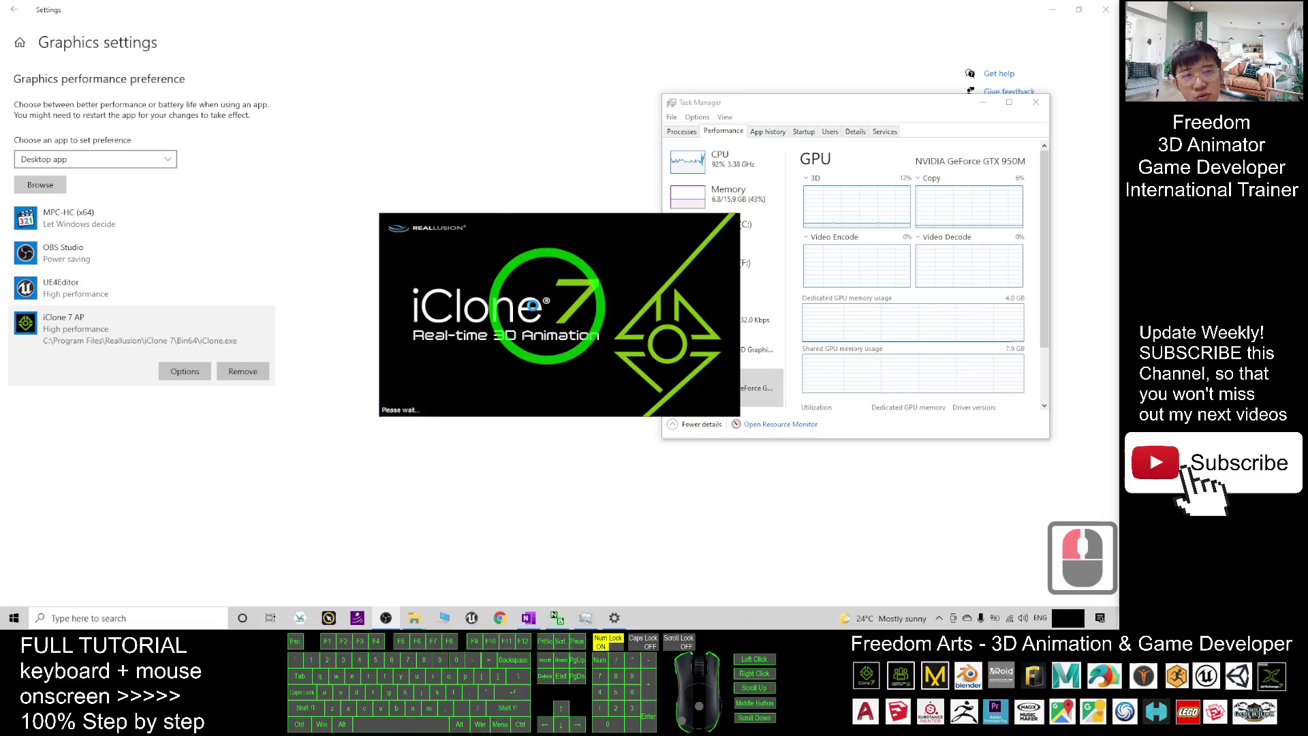
Step: Place Task Manager beside the iClone splash and view Intel HD Graphics 630, then GTX 950M usage
left_click_drag(783, 105, 827, 99)
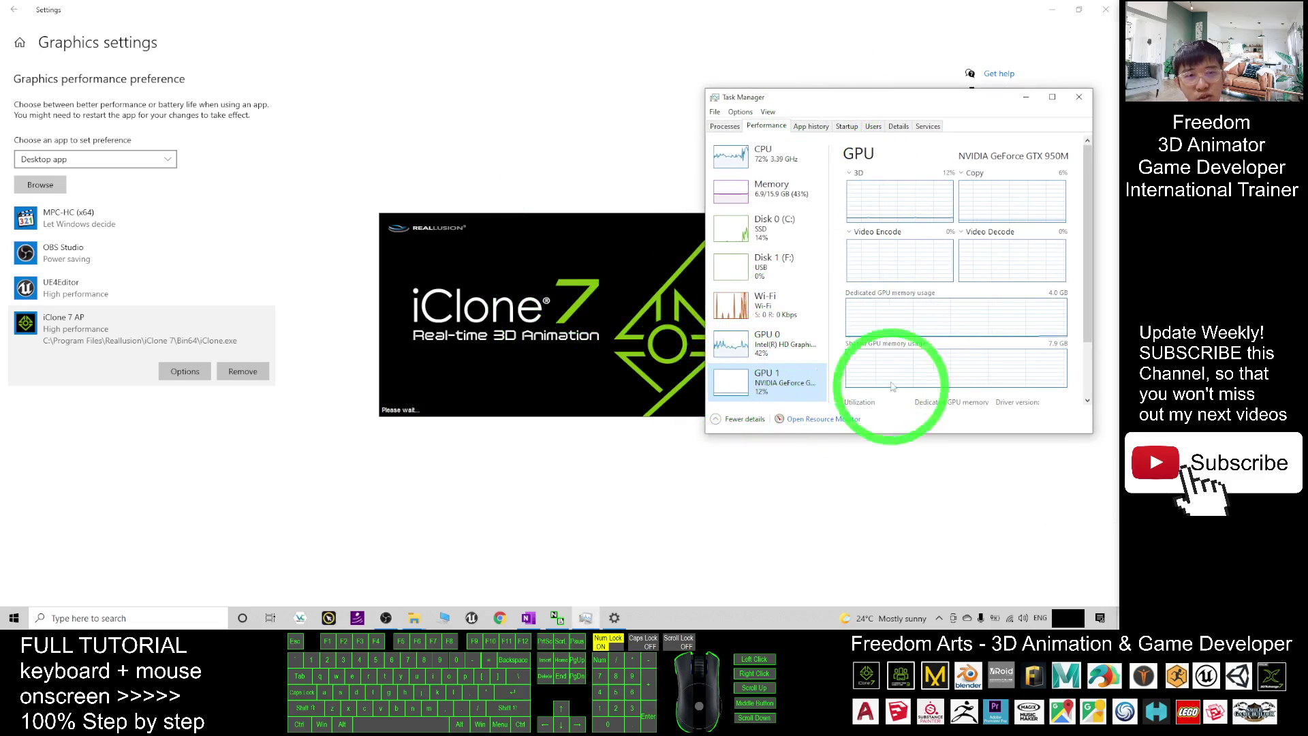
left_click(775, 349)
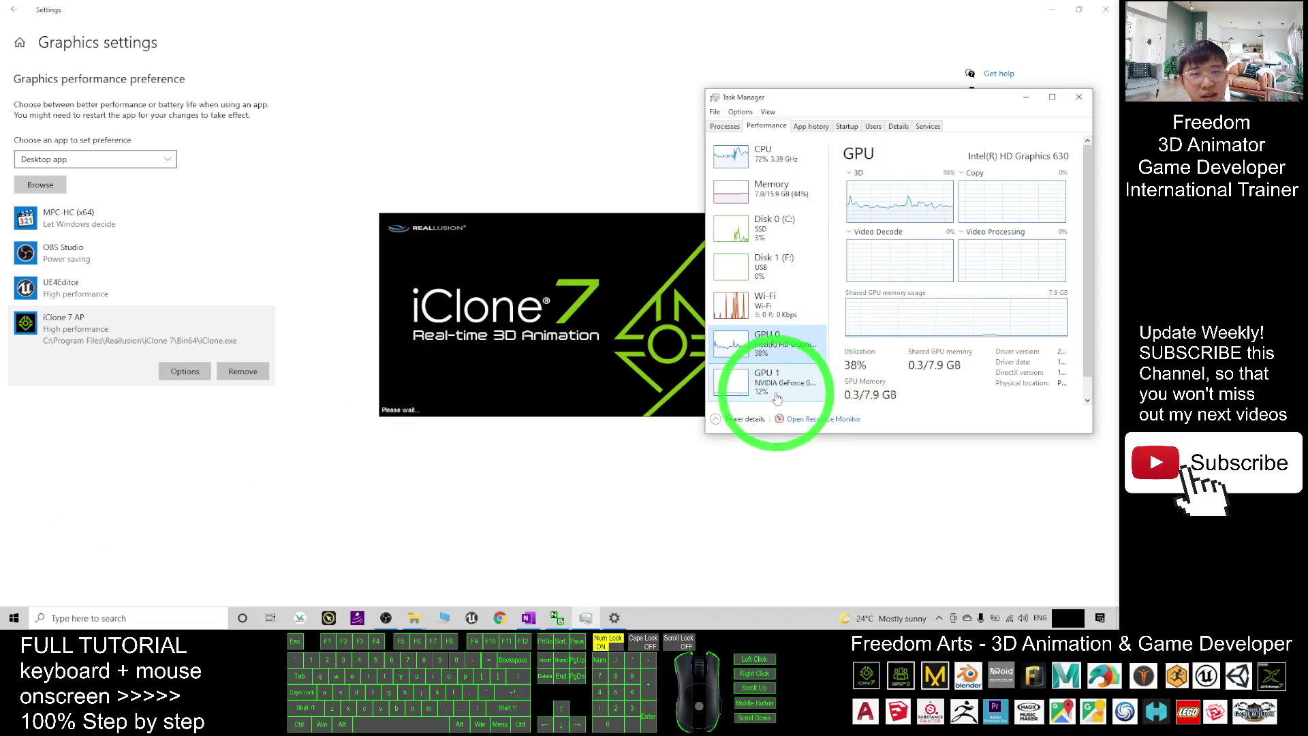
left_click(783, 391)
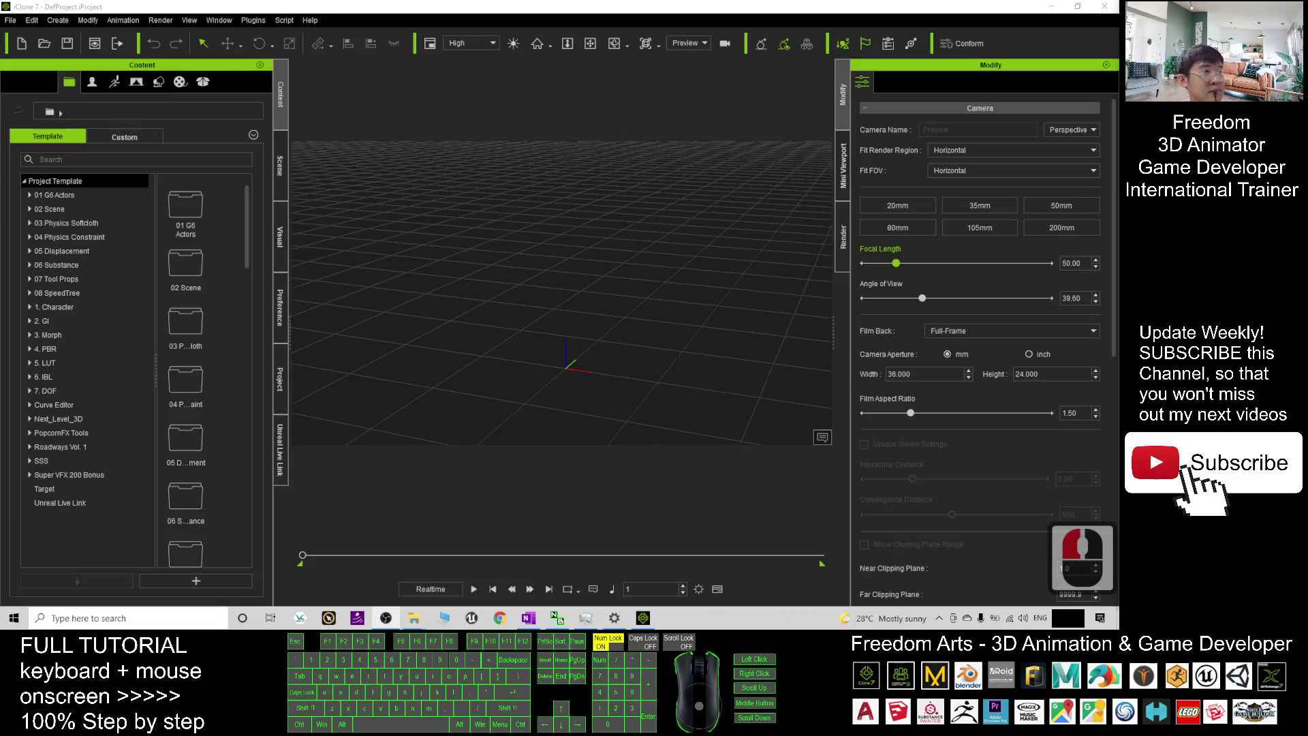
Step: Switch between iClone and Task Manager to check GPU 1 (GTX 950M) usage at about 14%
left_click(373, 261)
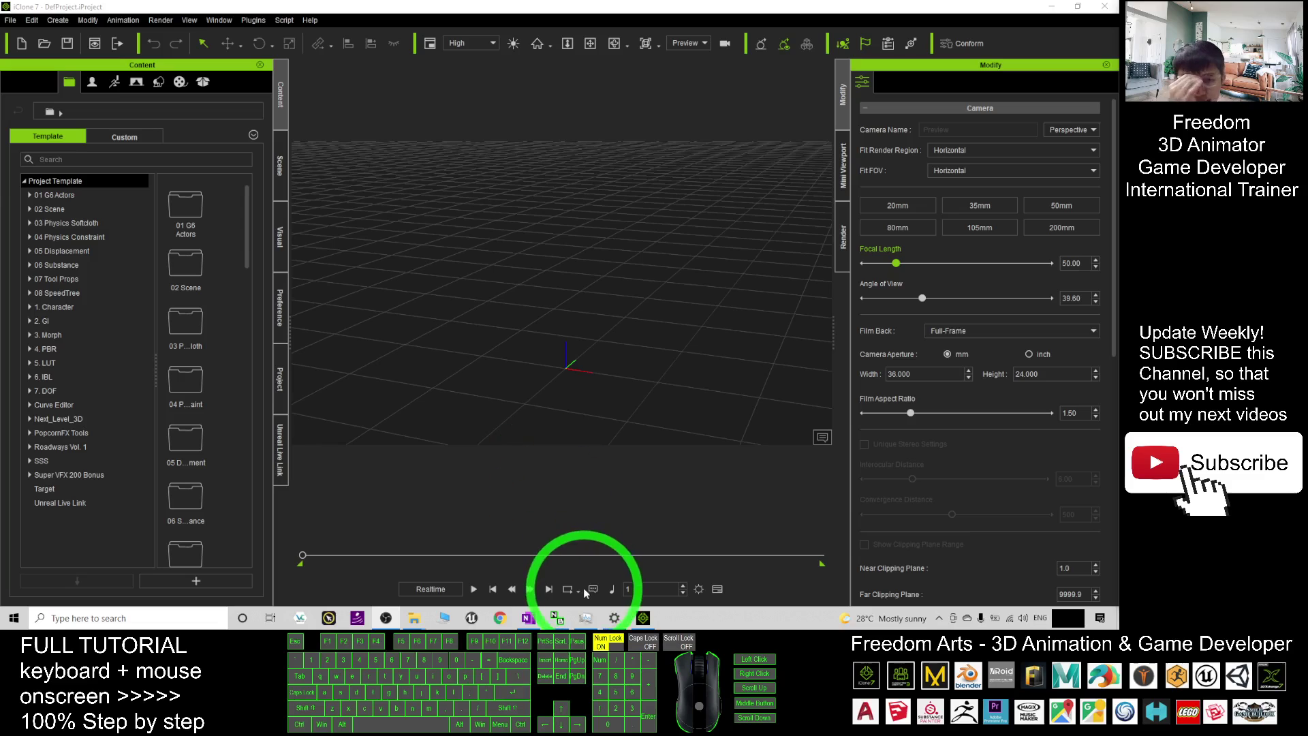
left_click(585, 618)
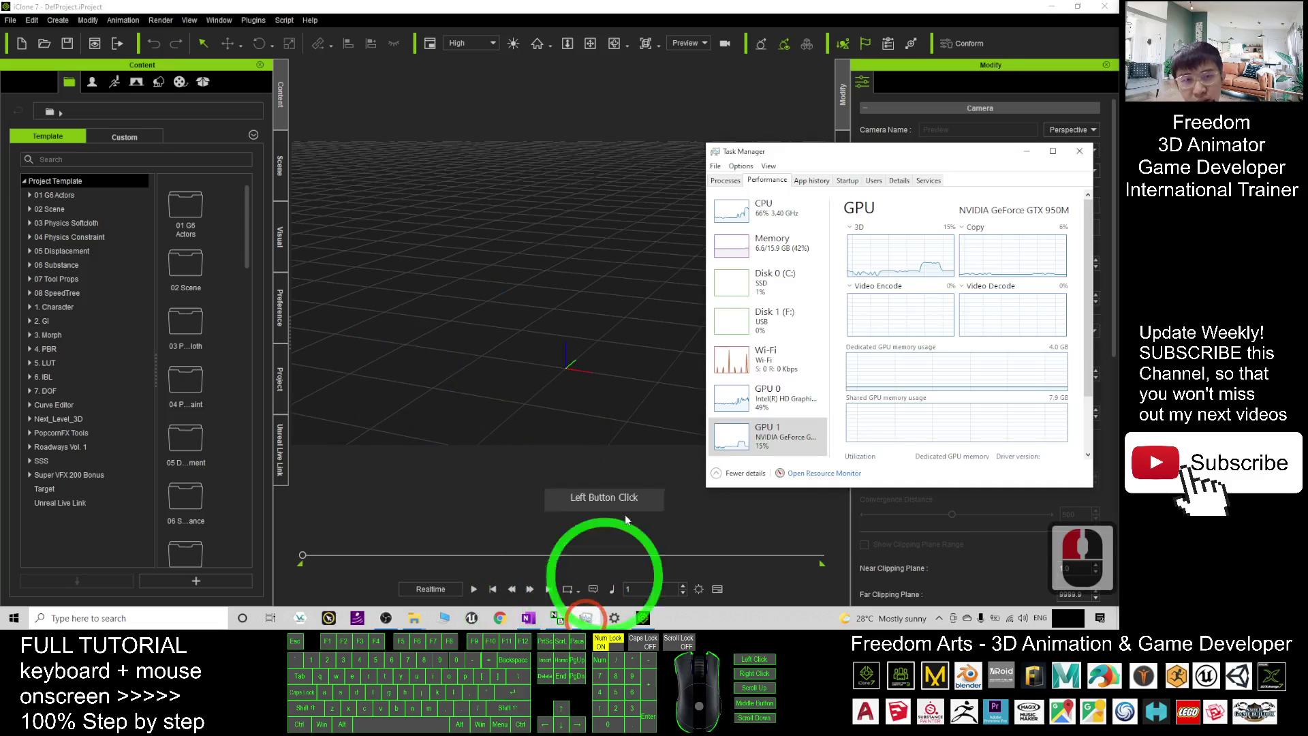
left_click(789, 445)
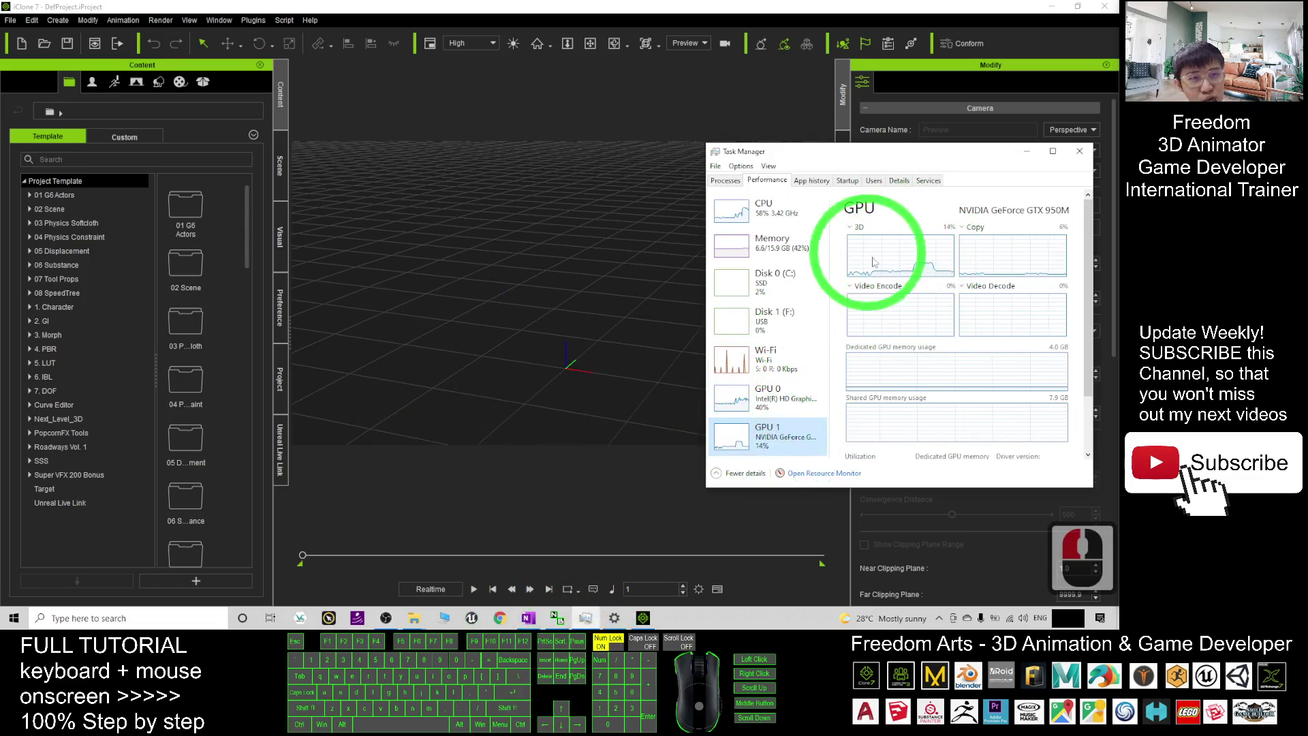
left_click(616, 12)
left_click(638, 617)
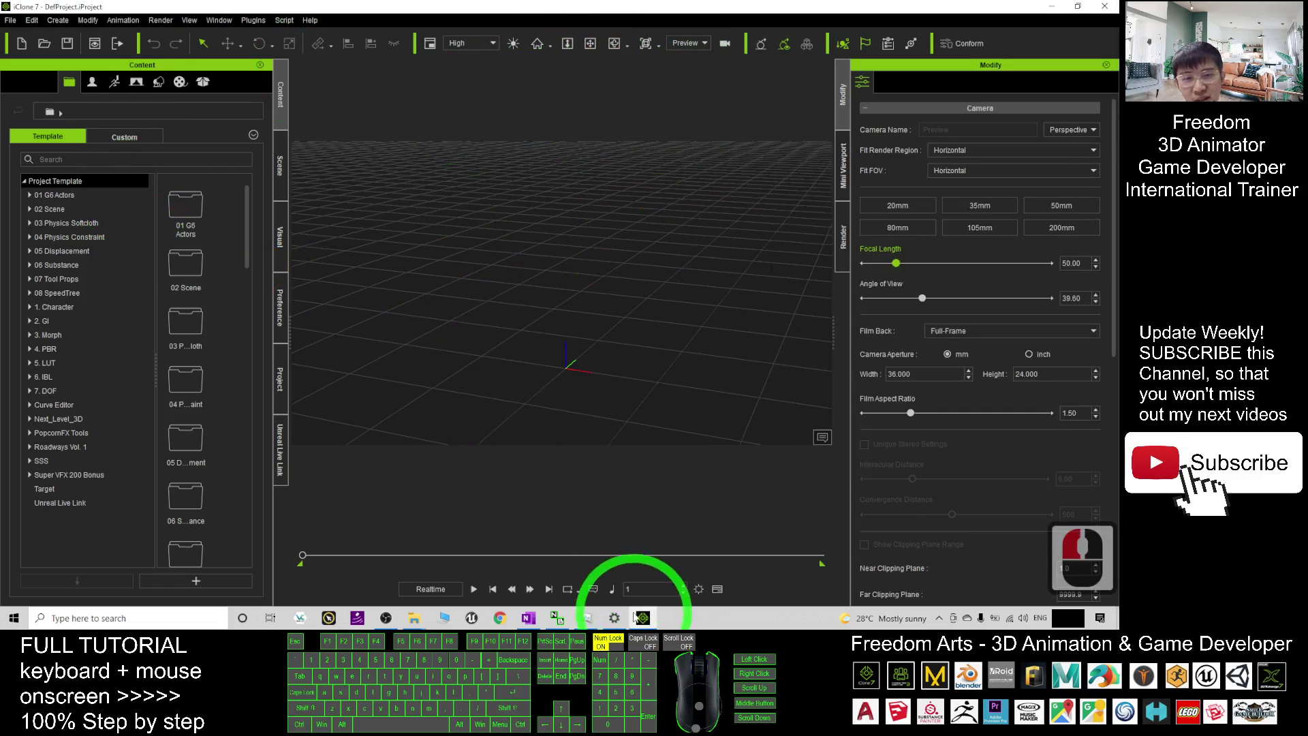
left_click(586, 617)
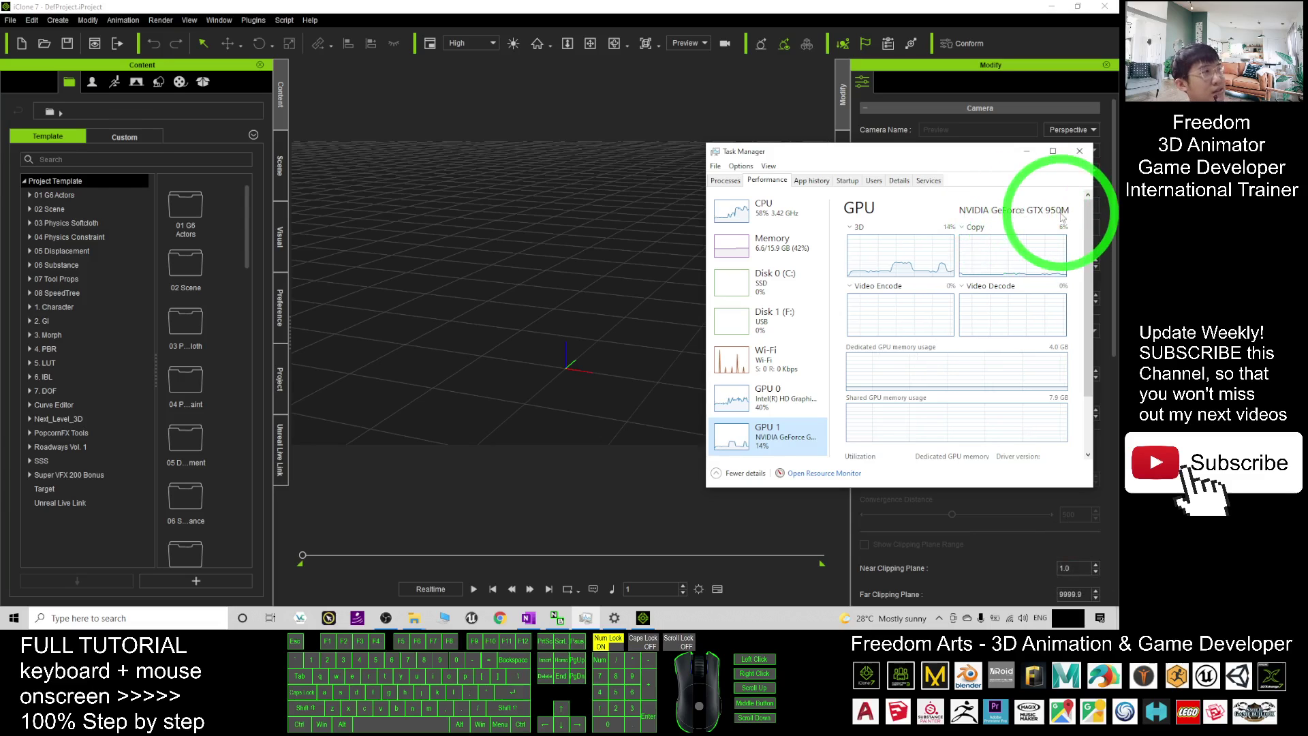
left_click(458, 312)
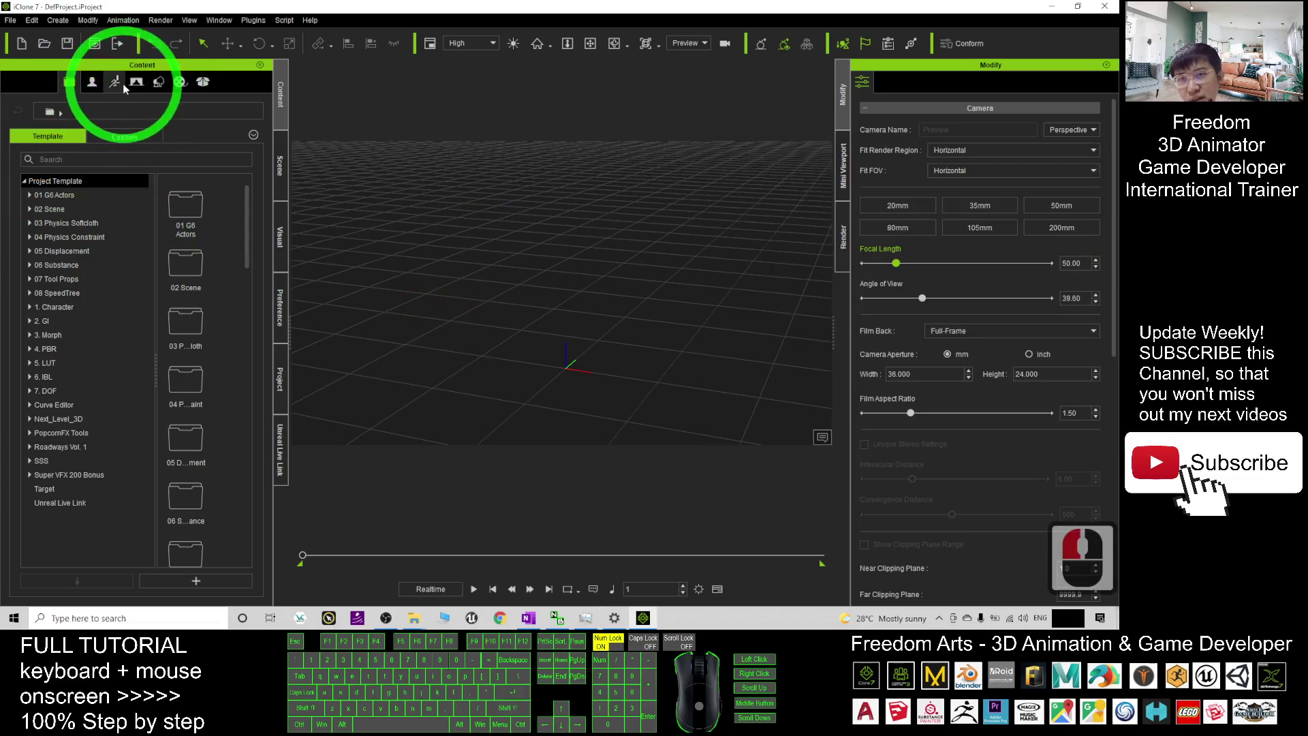
Step: Drag Natalie from Avatar > 00_CC Character into the iClone viewport
left_click(94, 83)
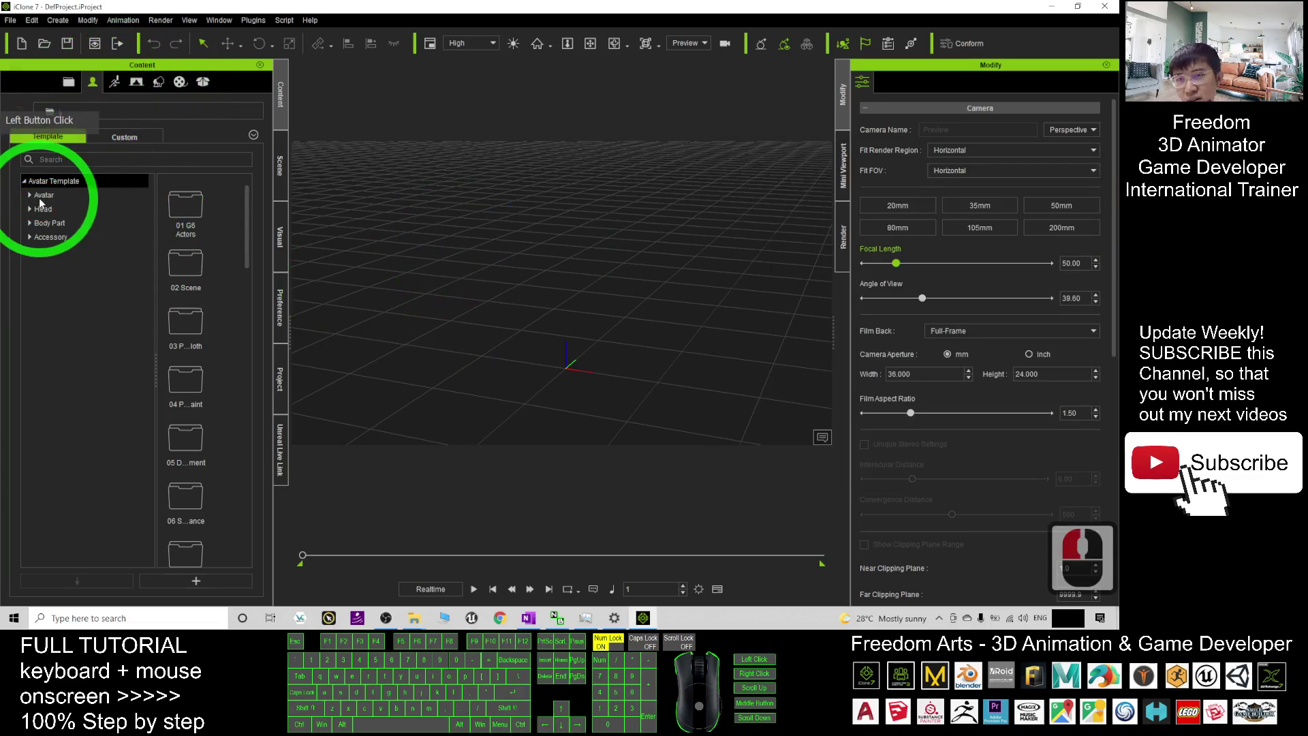
left_click(32, 197)
left_click(30, 198)
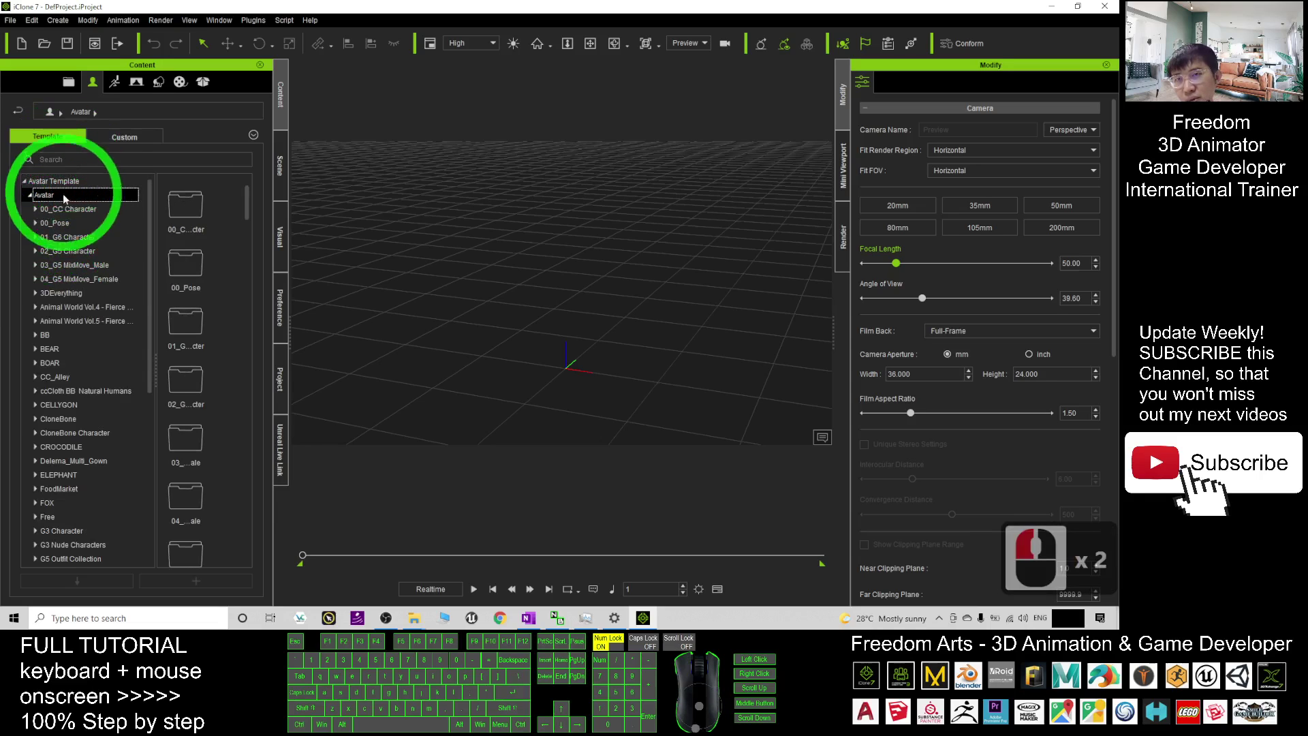
double_click(56, 209)
left_click(61, 225)
left_click(68, 209)
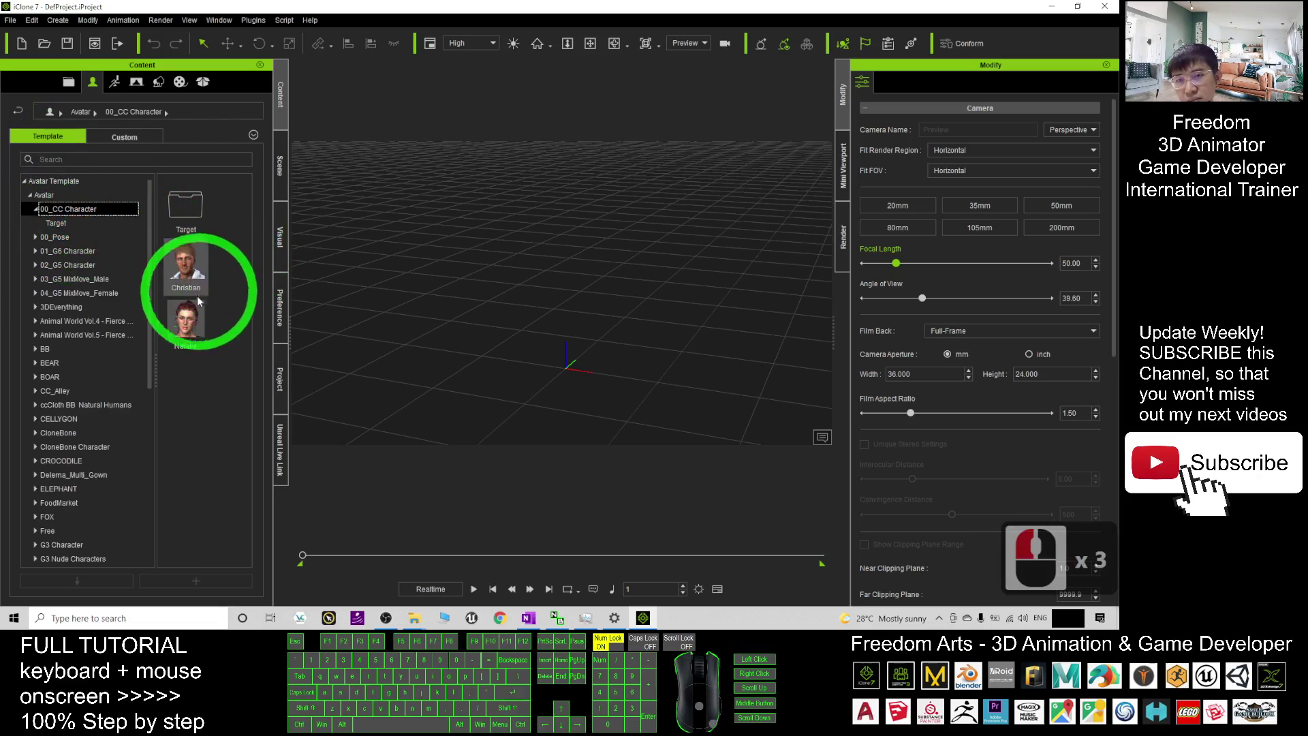
left_click_drag(188, 319, 569, 371)
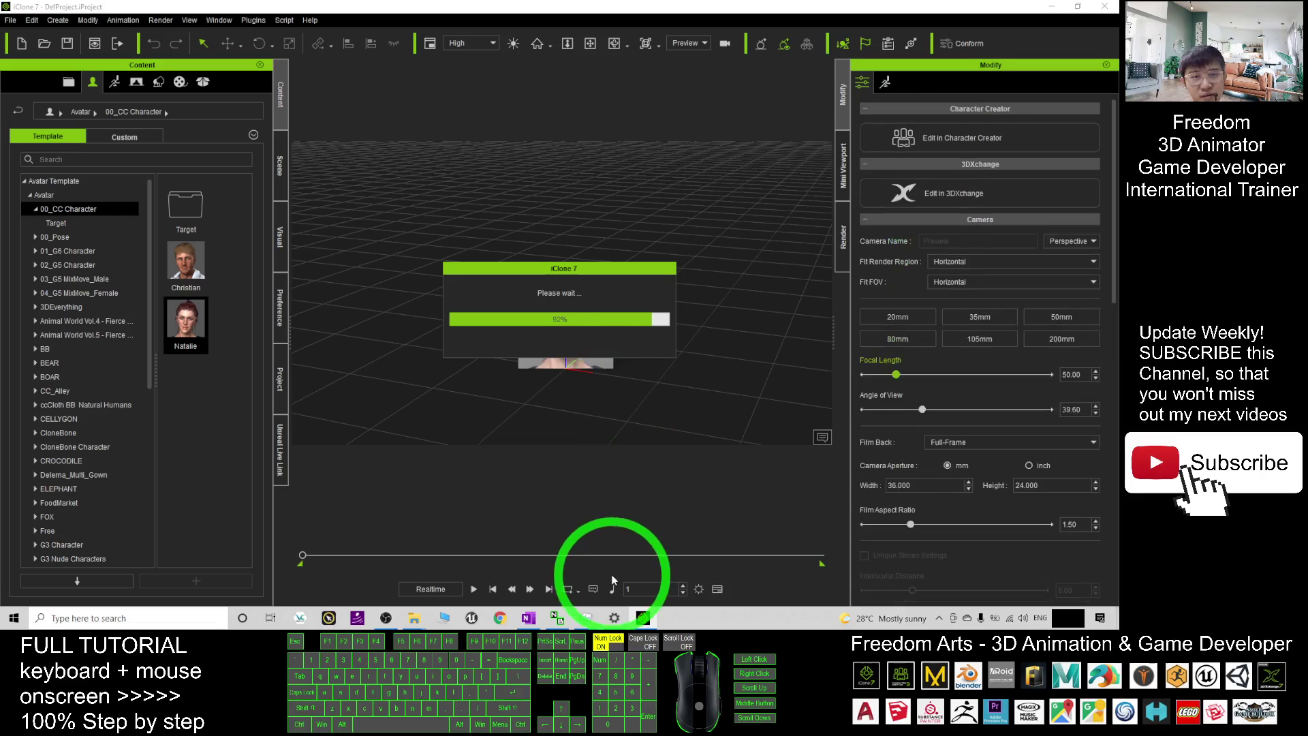
Step: Restore the iClone window and orbit the view out to Natalie's upper body
left_click_drag(636, 7, 418, 56)
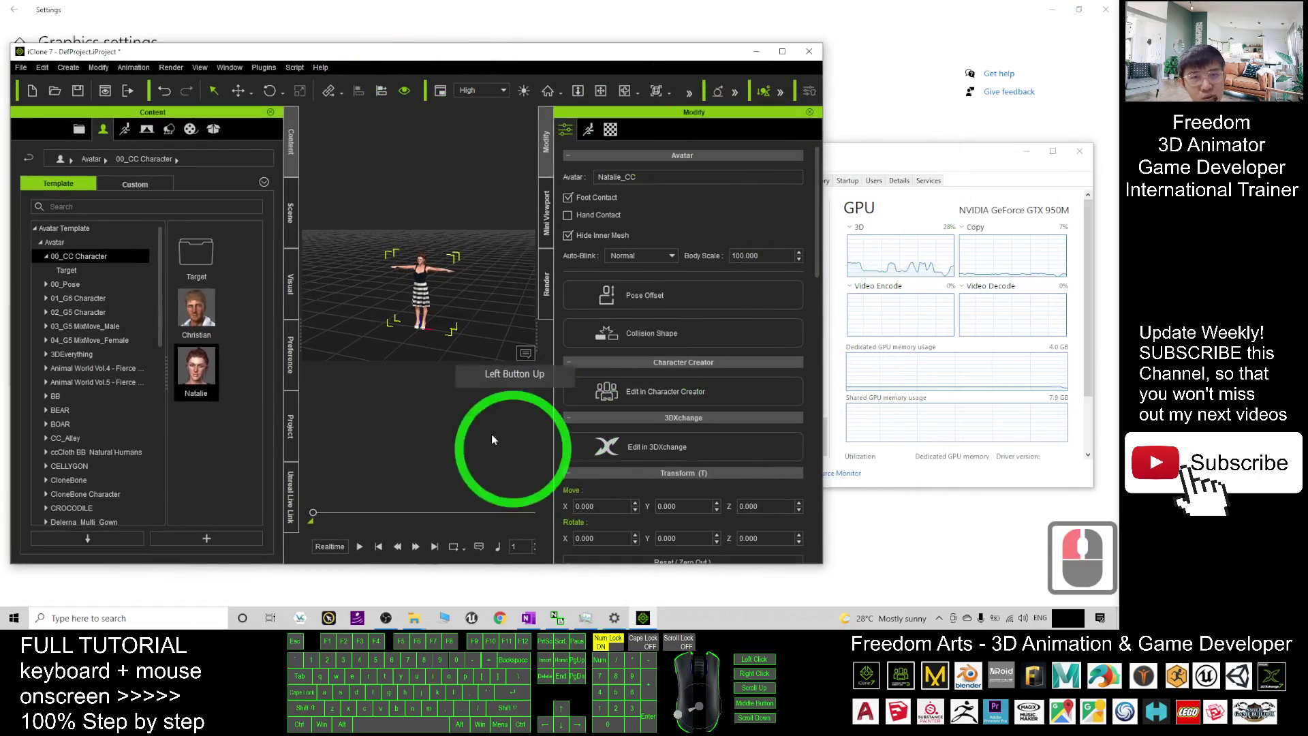
scroll(430, 329, "up", 16)
scroll(443, 293, "down", 7)
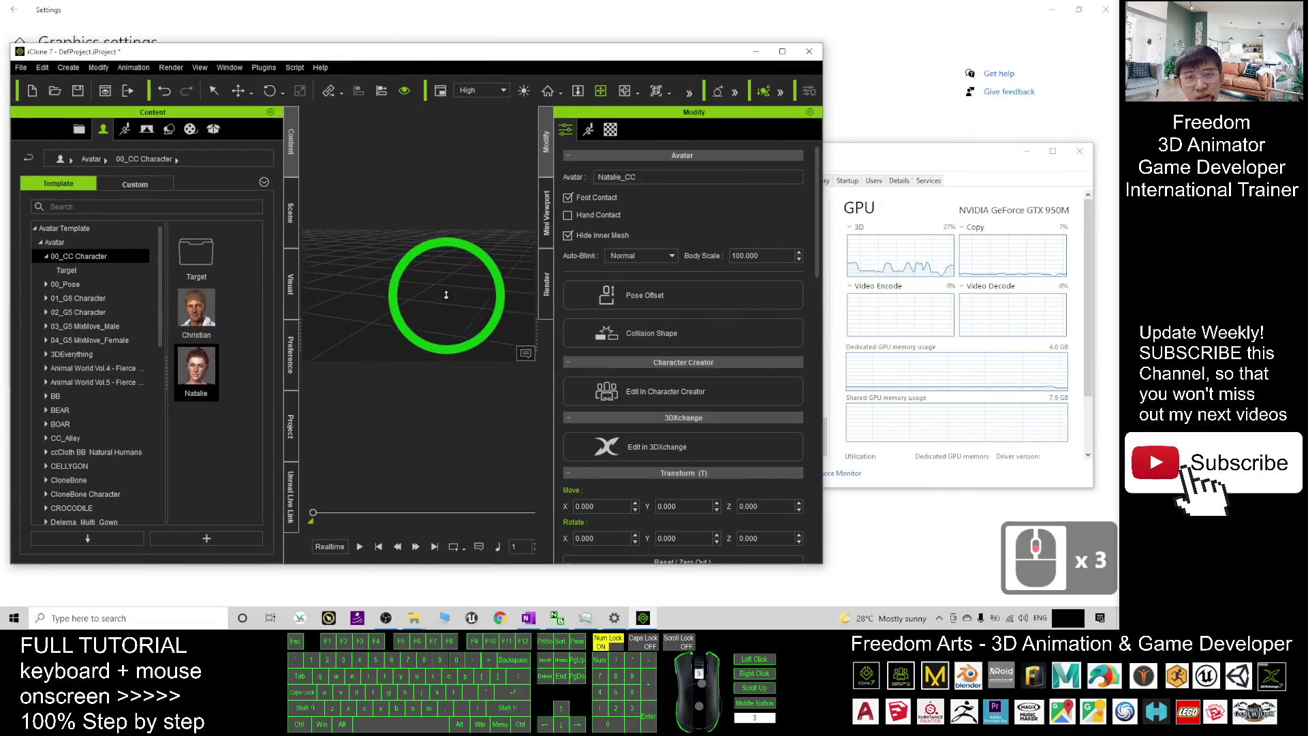
left_click_drag(436, 279, 613, 284)
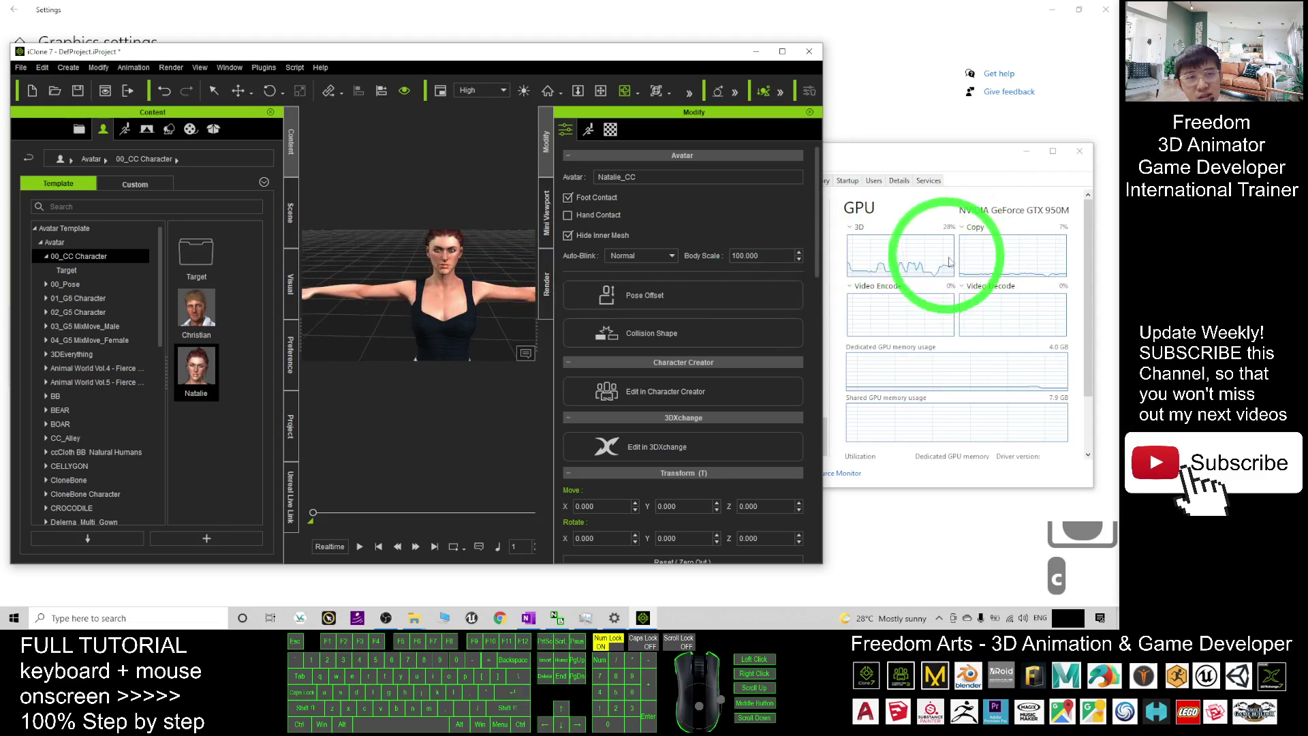
scroll(447, 248, "up", 4)
scroll(447, 284, "down", 4)
left_click_drag(447, 283, 477, 280)
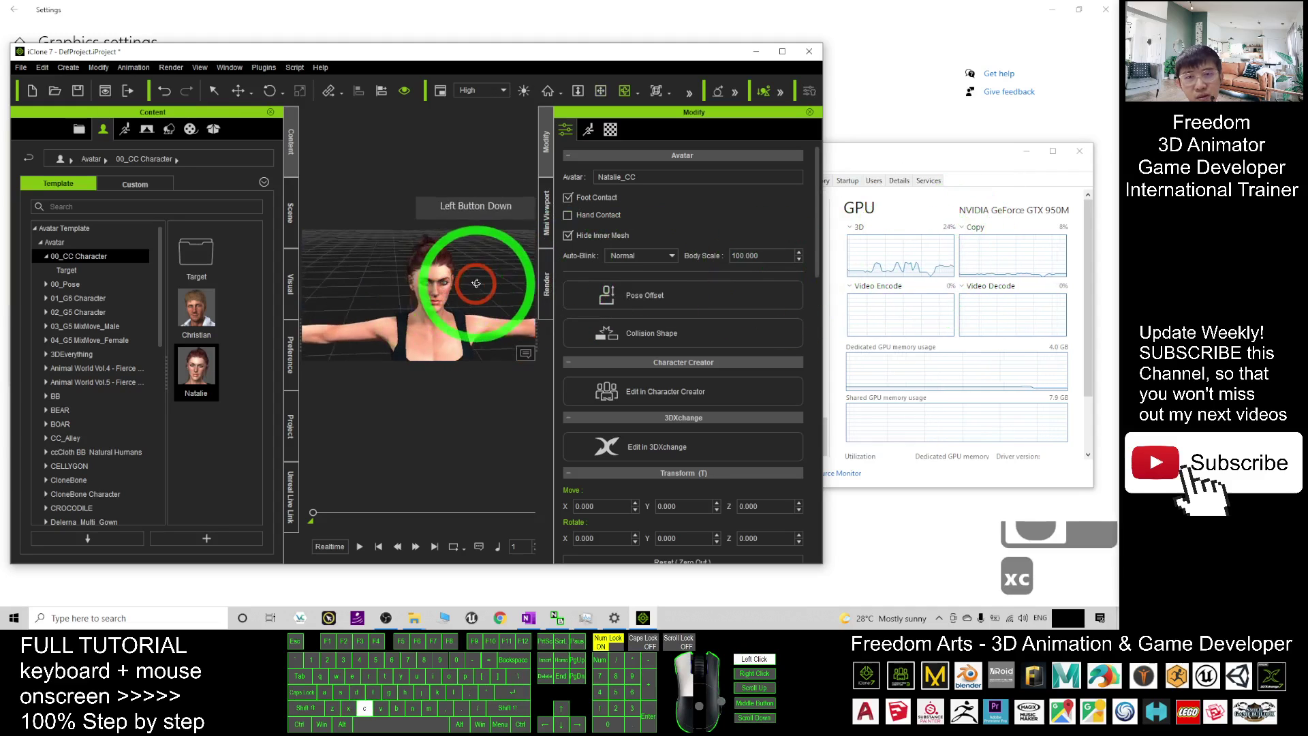
scroll(480, 276, "up", 4)
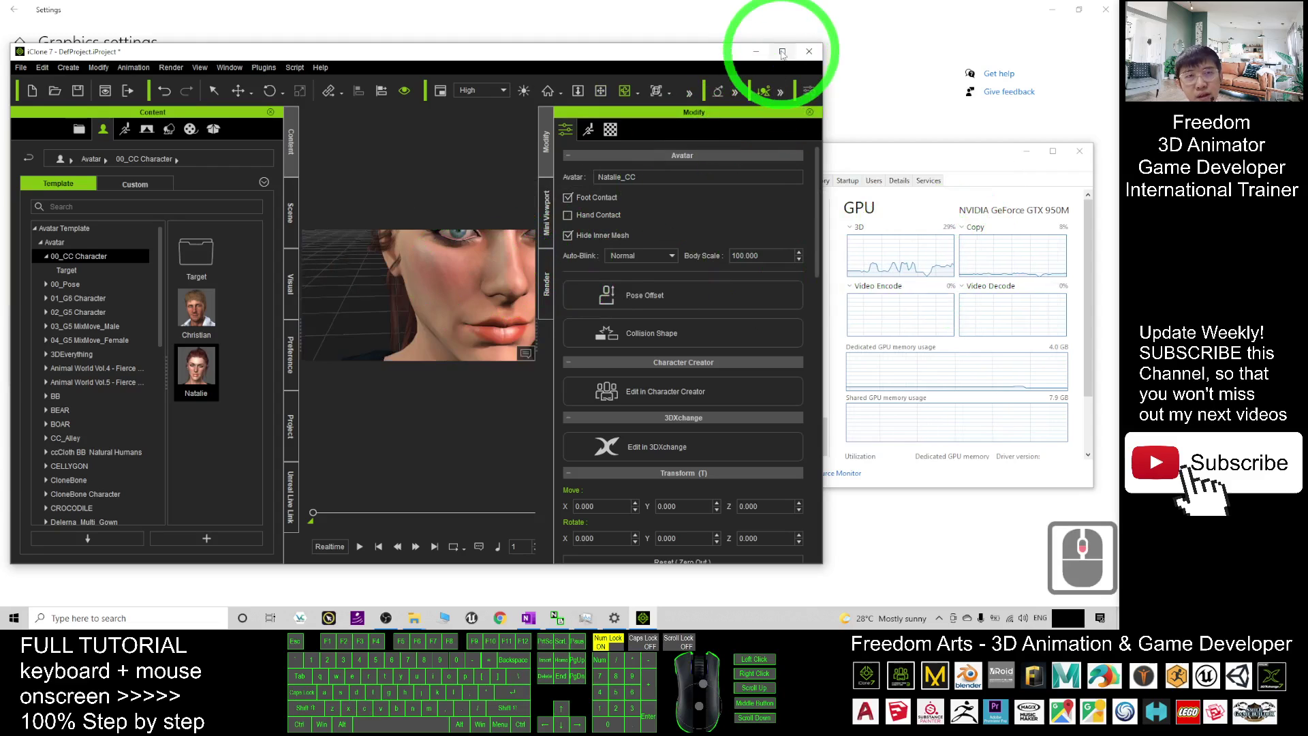
Step: Maximize iClone, orbit to a close-up of Natalie's head, and check GTX 950M at 17%
left_click(782, 55)
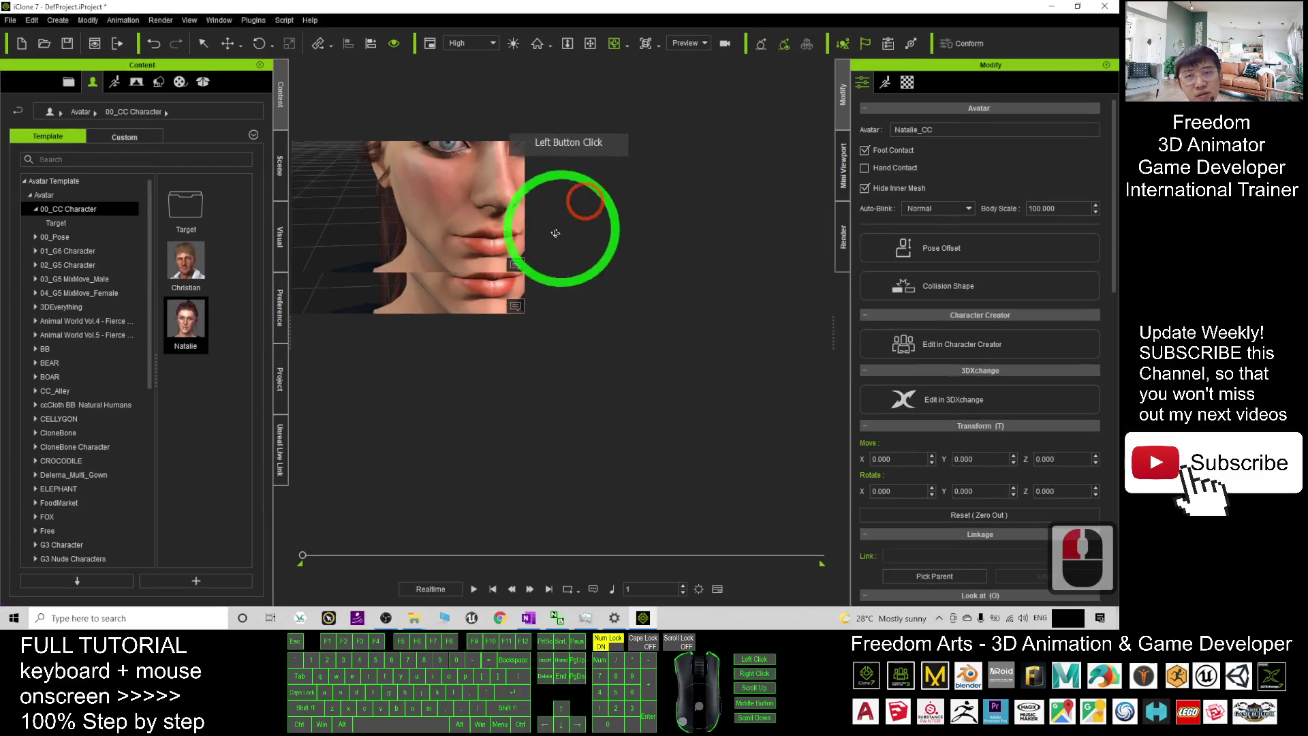
scroll(570, 228, "down", 4)
left_click_drag(593, 259, 546, 228)
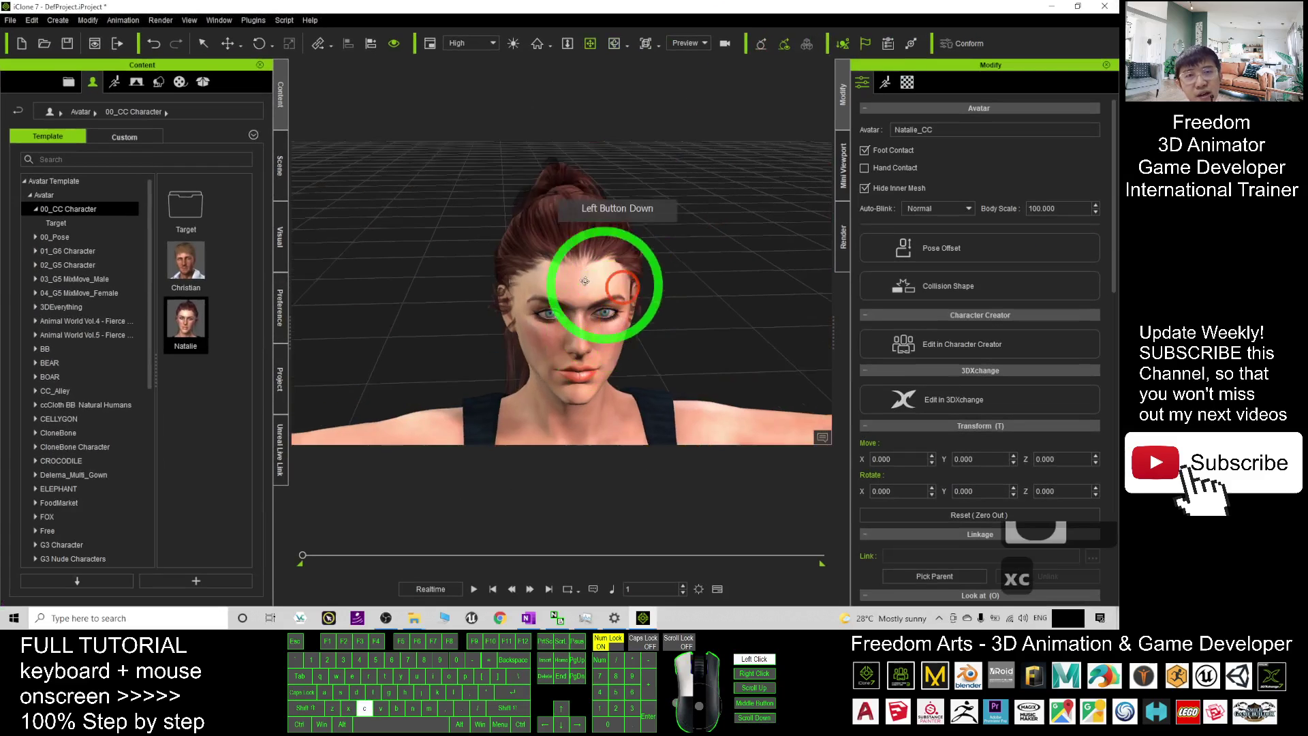
scroll(581, 312, "up", 3)
scroll(586, 300, "down", 10)
scroll(545, 228, "down", 8)
left_click(590, 296)
scroll(406, 283, "up", 17)
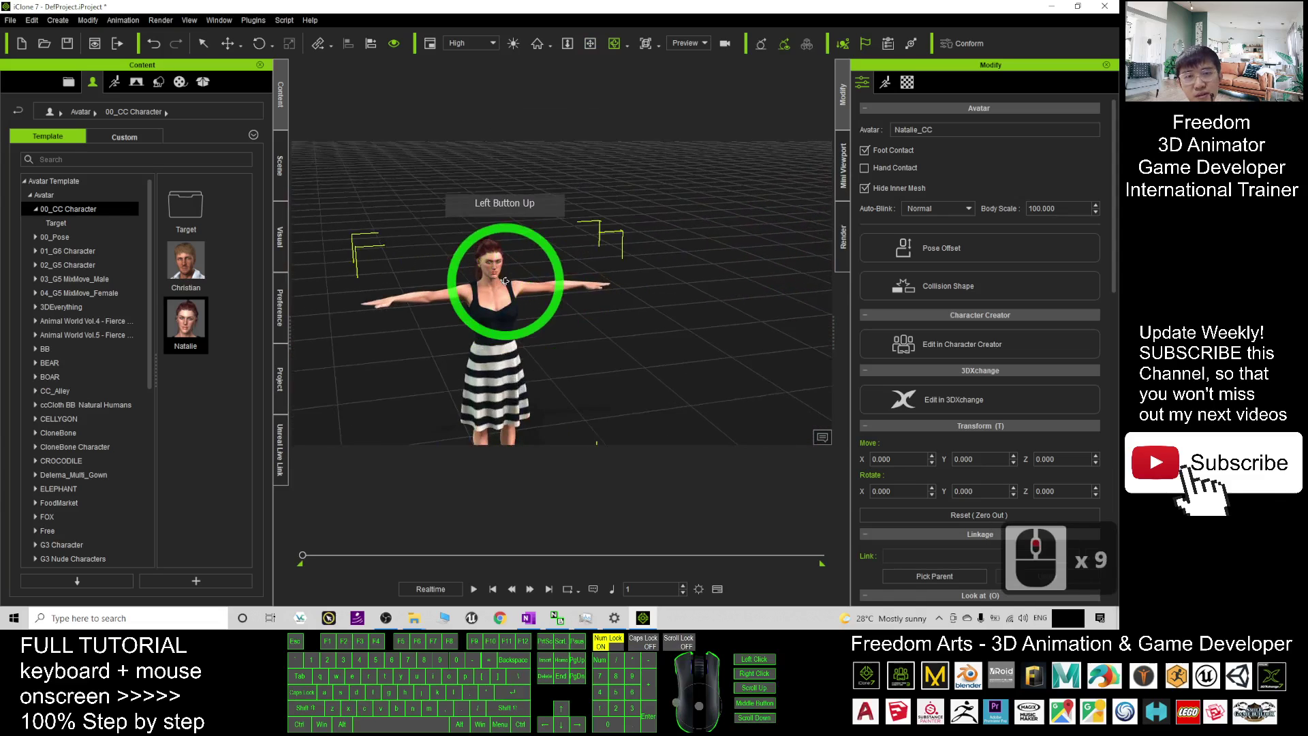
key("x")
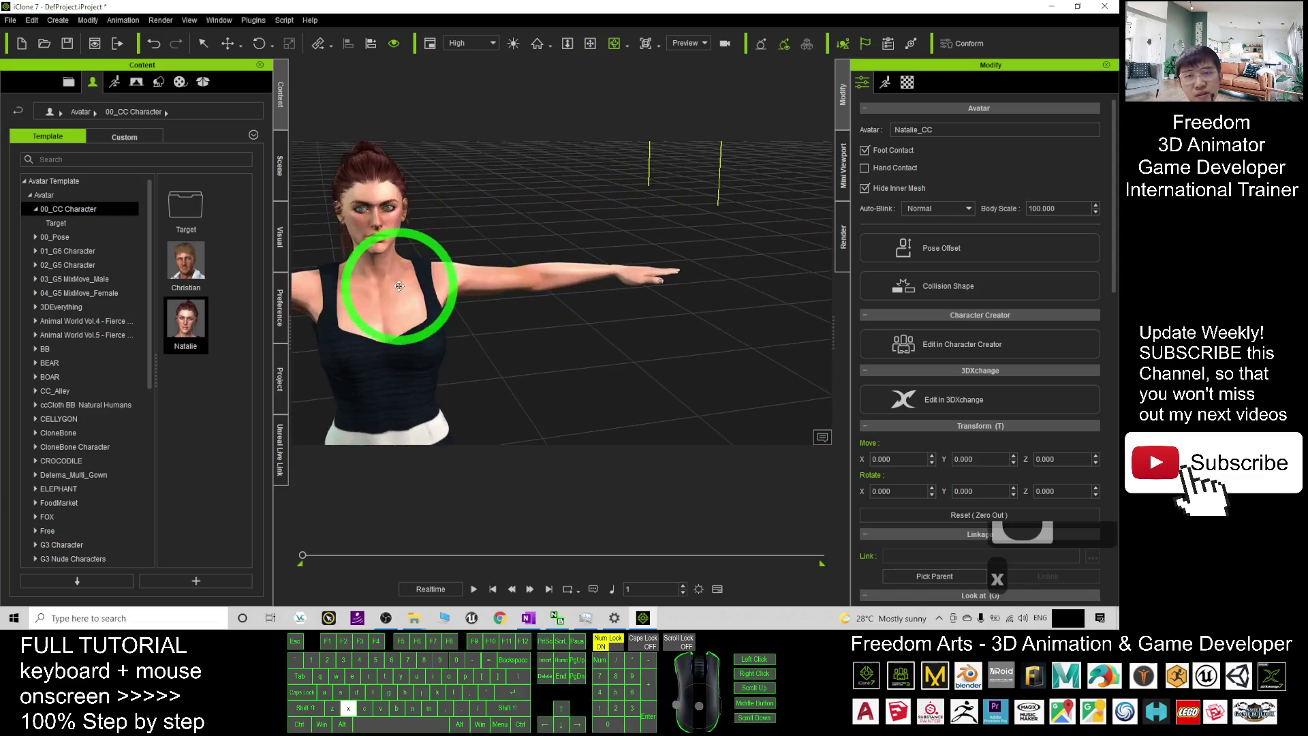
left_click_drag(400, 286, 744, 520)
scroll(729, 374, "up", 2)
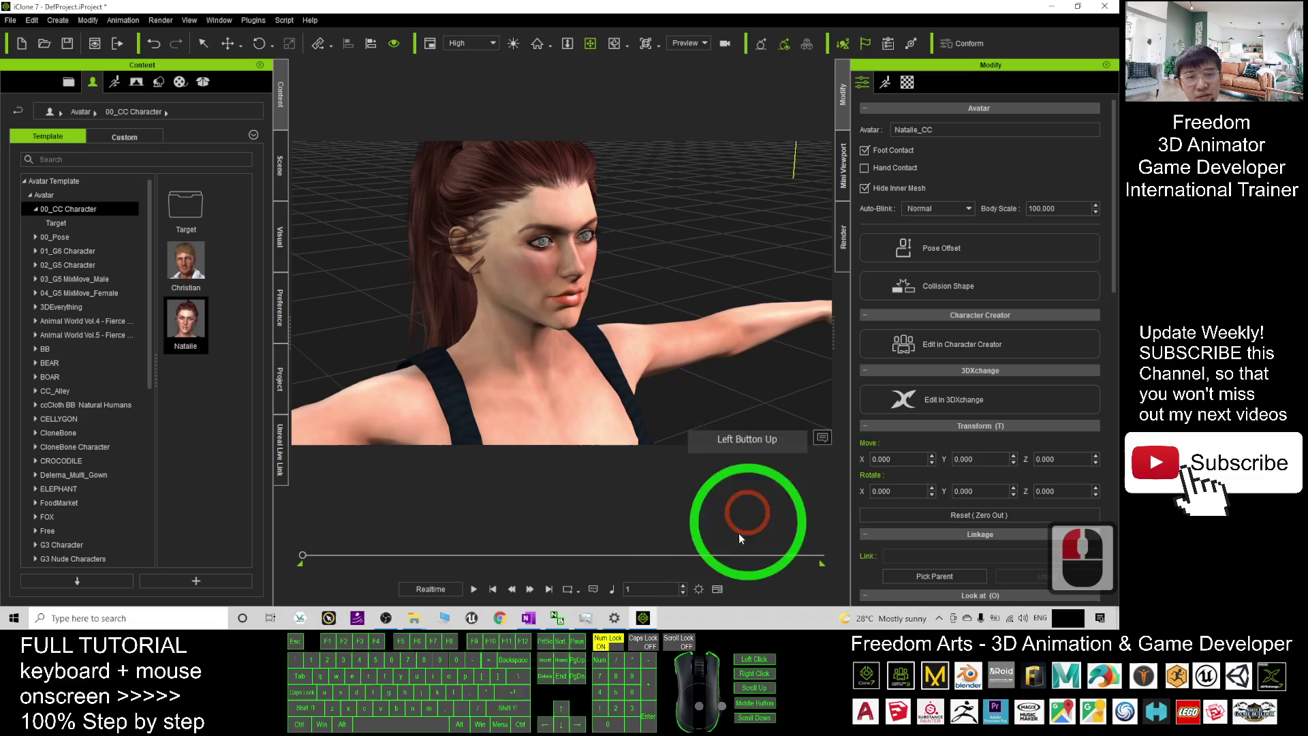
left_click(586, 617)
left_click(945, 280)
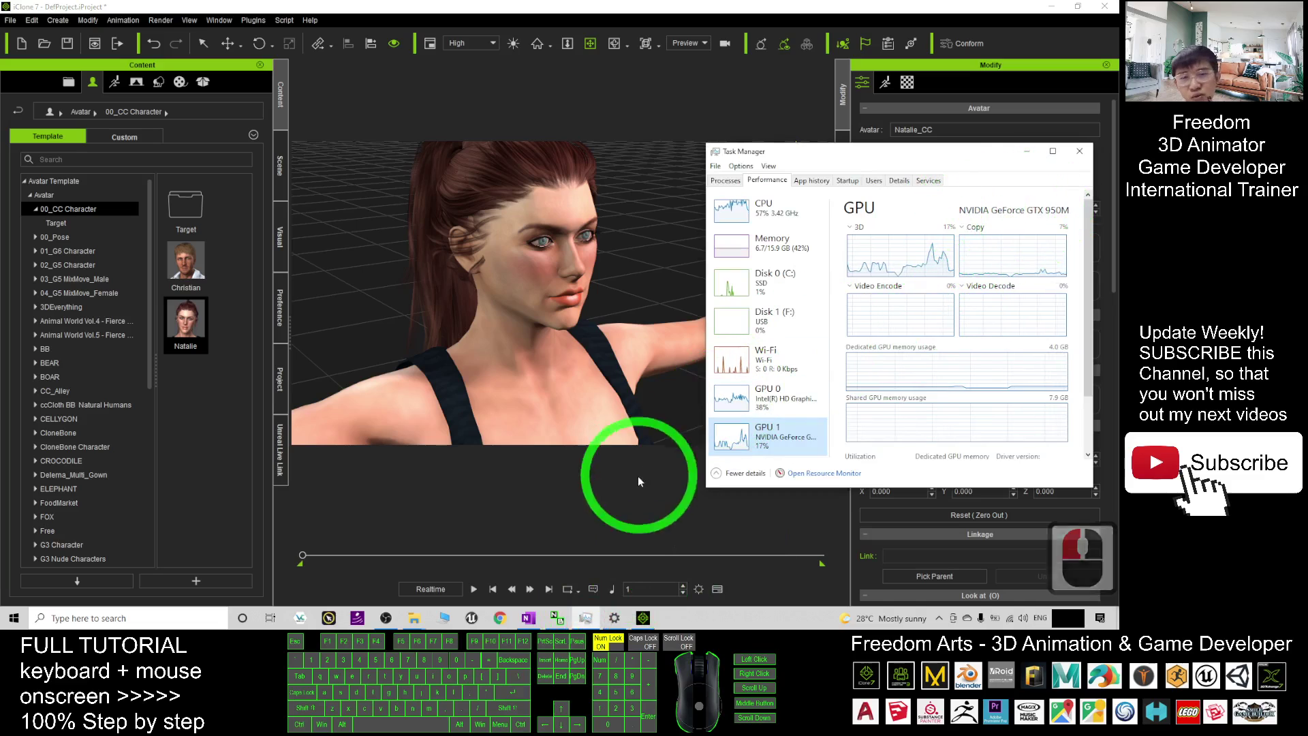
left_click(614, 617)
left_click(41, 326)
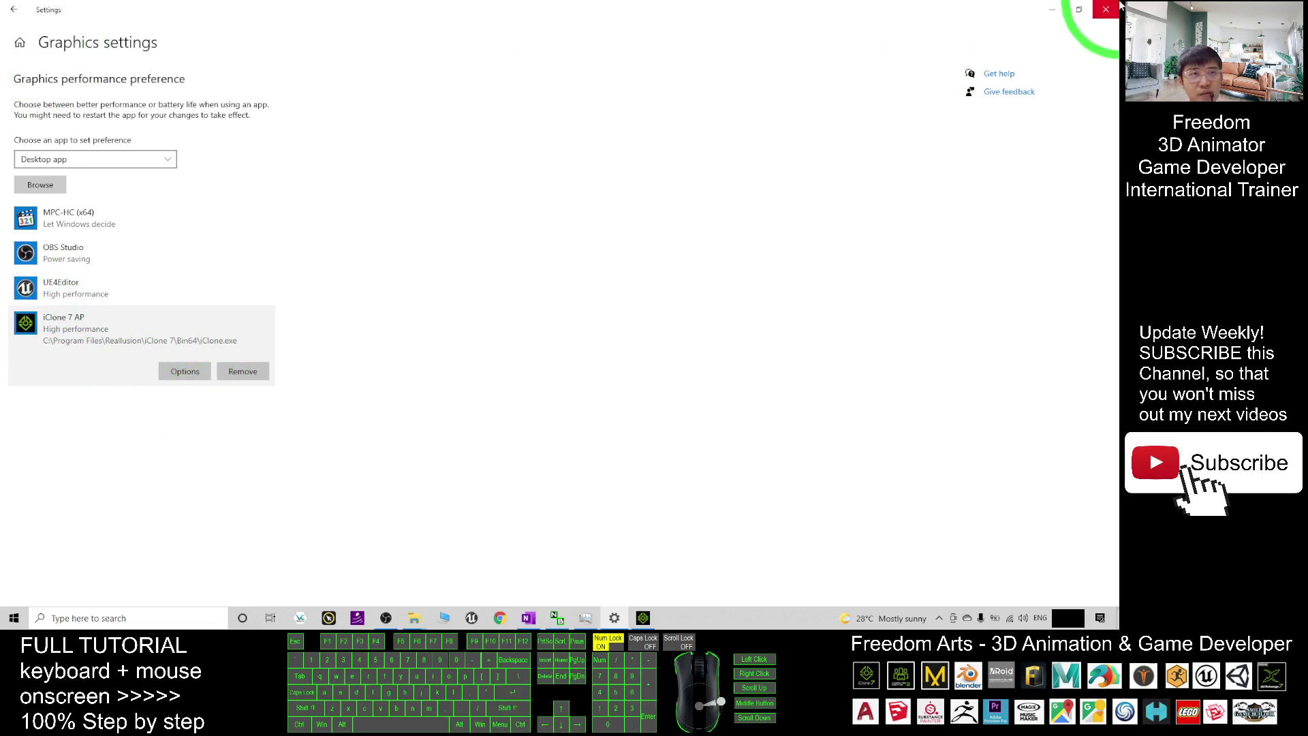
left_click(1058, 9)
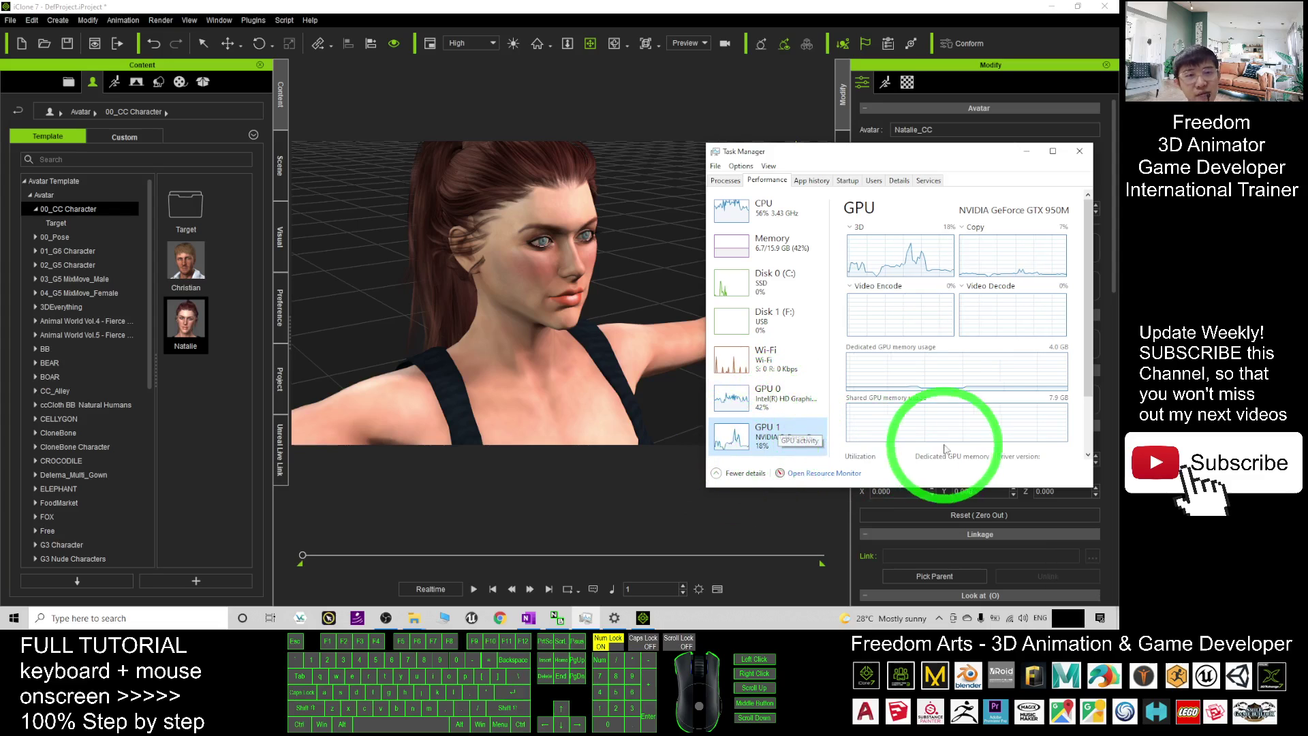
left_click(450, 207)
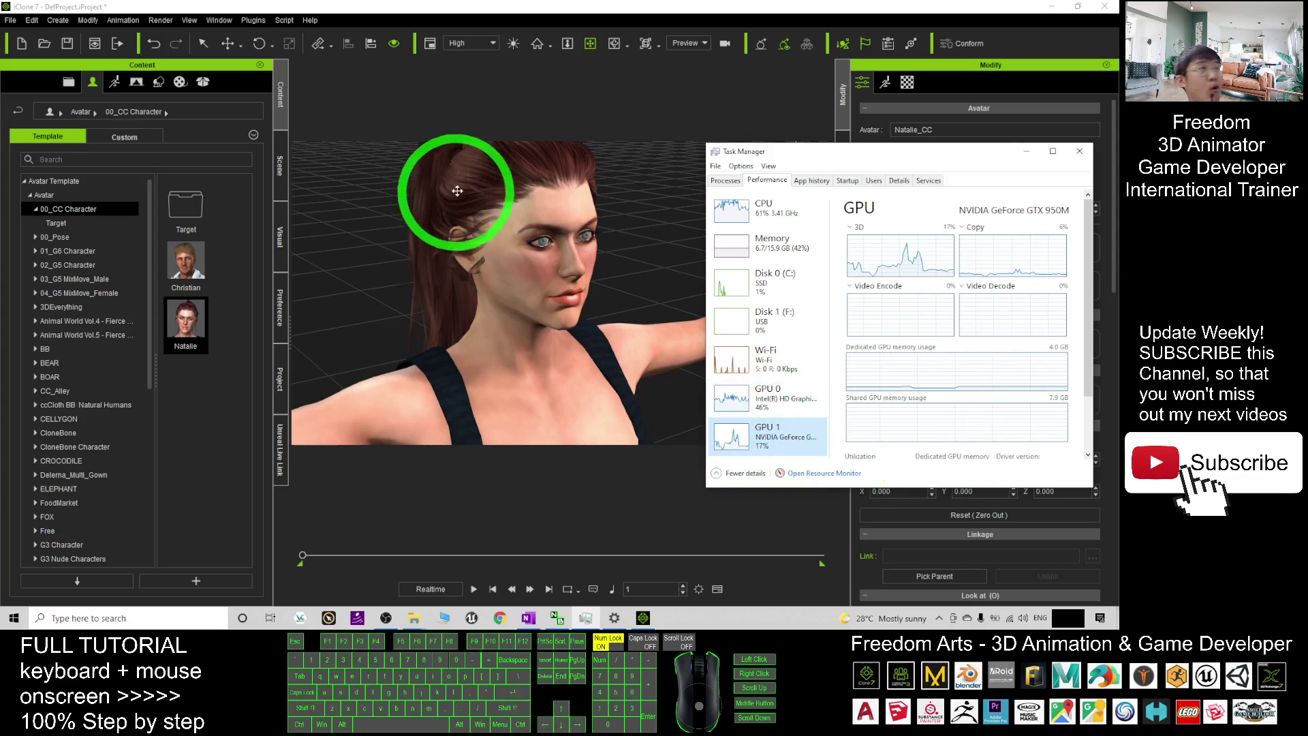
left_click_drag(457, 191, 495, 179)
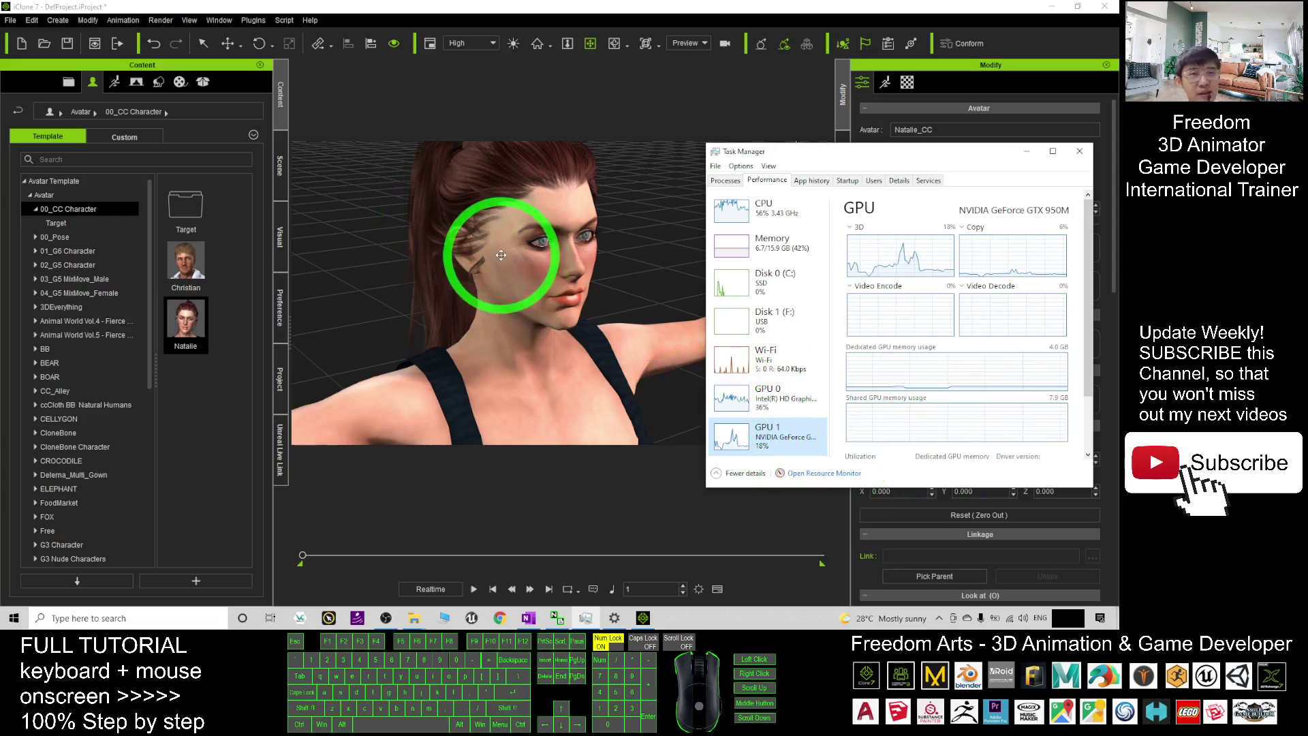
Step: Orbit from a side view to a frontal close-up of Natalie's face, GTX 950M at 51%
mouse_move(514, 203)
left_mouse_down()
mouse_move(499, 112)
mouse_move(413, 173)
mouse_move(434, 181)
left_mouse_up()
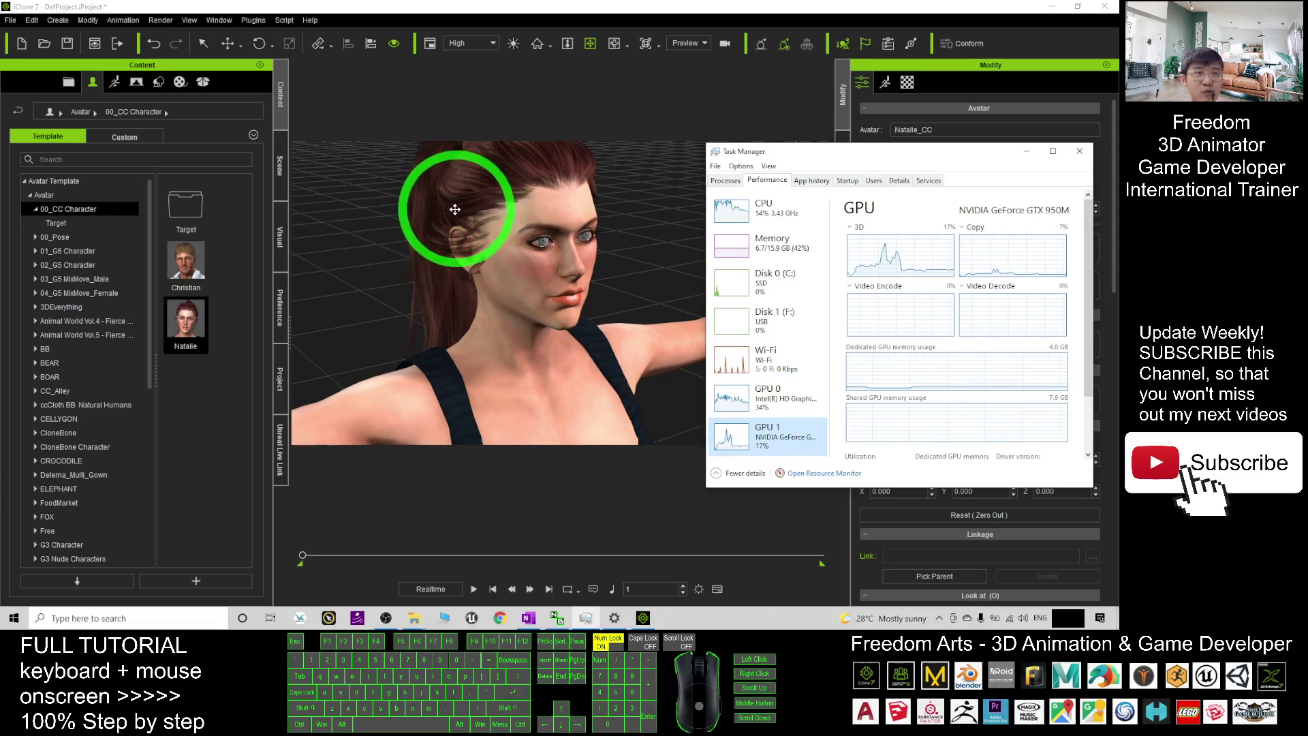
left_click_drag(523, 329, 599, 491)
left_click(590, 623)
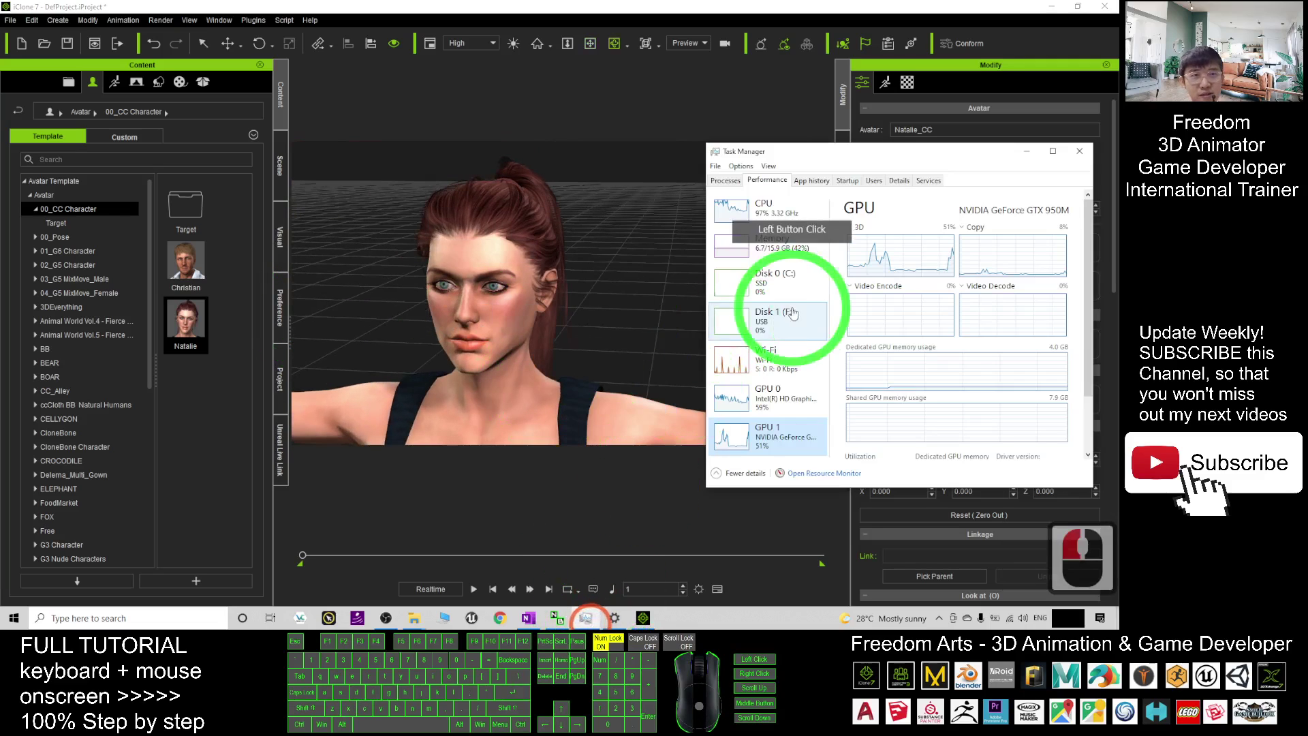